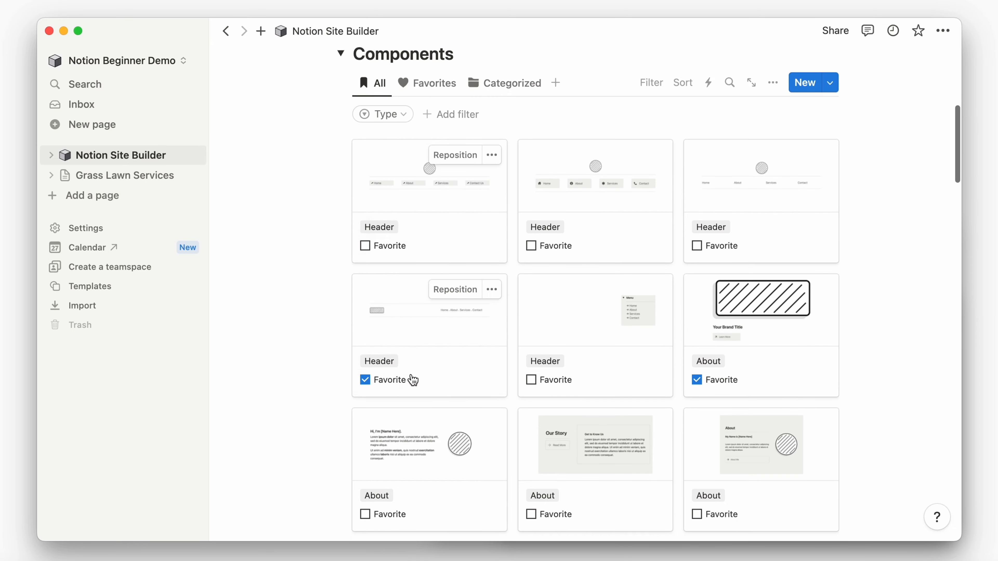
# Copy the contents of the favorite Header component and paste them above the section outline on the Grass Lawn Services page
pyautogui.click(424, 82)
pyautogui.click(430, 179)
pyautogui.moveTo(486, 299); pyautogui.dragTo(252, 267)
pyautogui.press('super+c')
pyautogui.click(103, 178)
pyautogui.click(103, 178)
pyautogui.click(373, 199)
pyautogui.press('super+v')
pyautogui.click(664, 267)
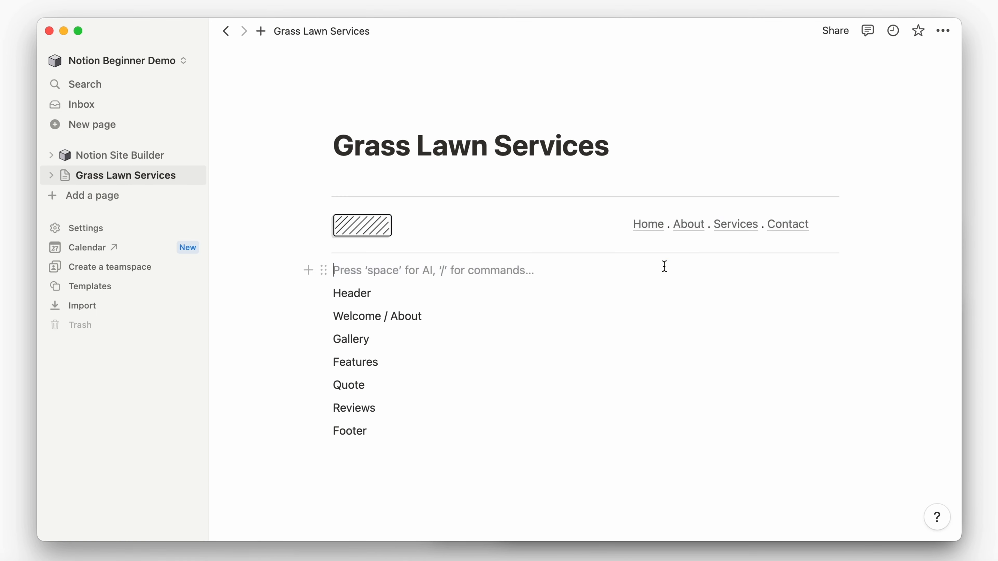
# Copy the favorite About component with the brand title and paste it below the header on the Grass Lawn Services page
pyautogui.click(131, 156)
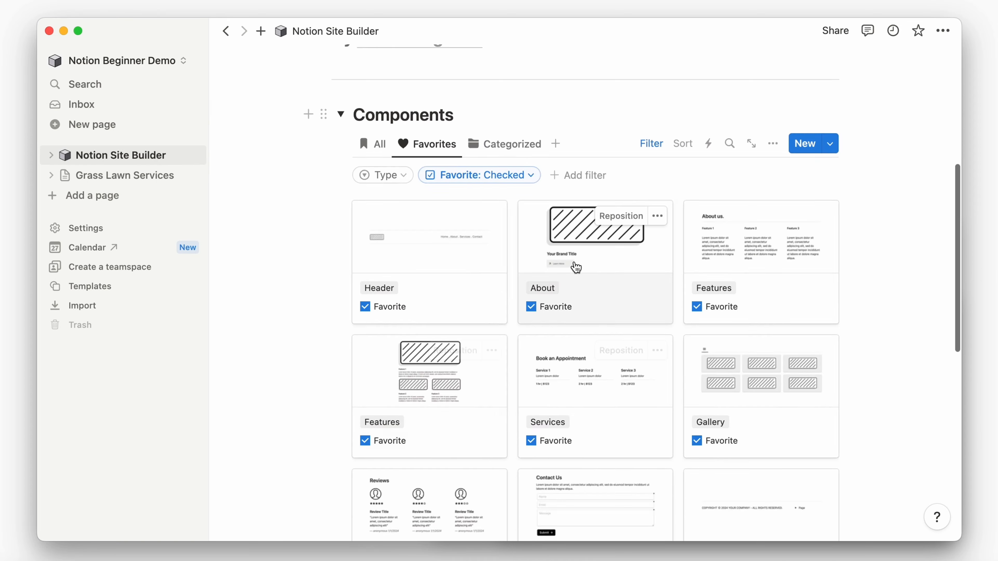
pyautogui.click(570, 271)
pyautogui.moveTo(733, 449); pyautogui.dragTo(227, 198)
pyautogui.press('super+c')
pyautogui.click(103, 175)
pyautogui.click(103, 175)
pyautogui.click(374, 284)
pyautogui.press('super+v')
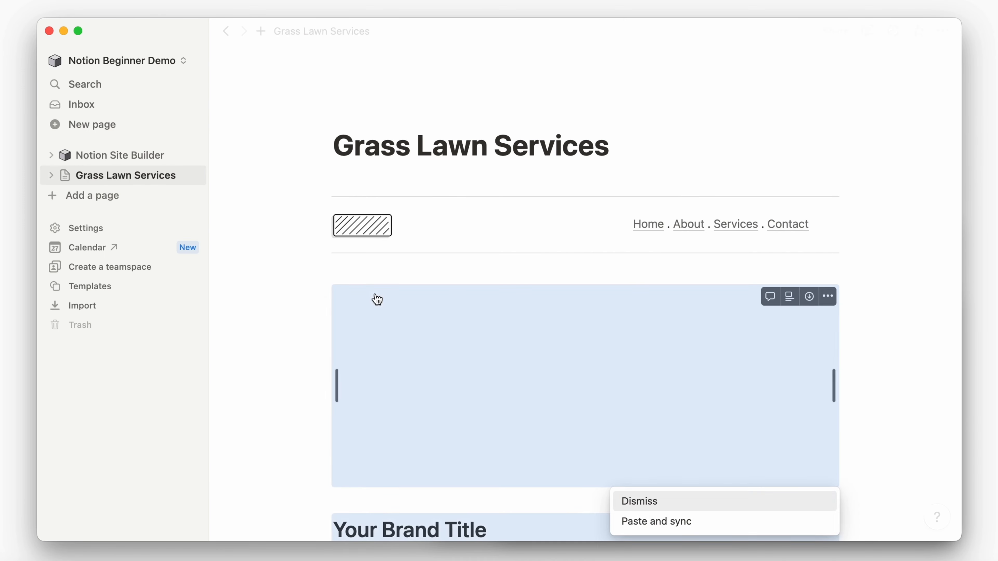
# Copy the image grid from the favorite Gallery component and paste it below the Learn More callout on the Grass Lawn Services page
pyautogui.click(120, 154)
pyautogui.scroll(-2, 728, 315)
pyautogui.click(743, 384)
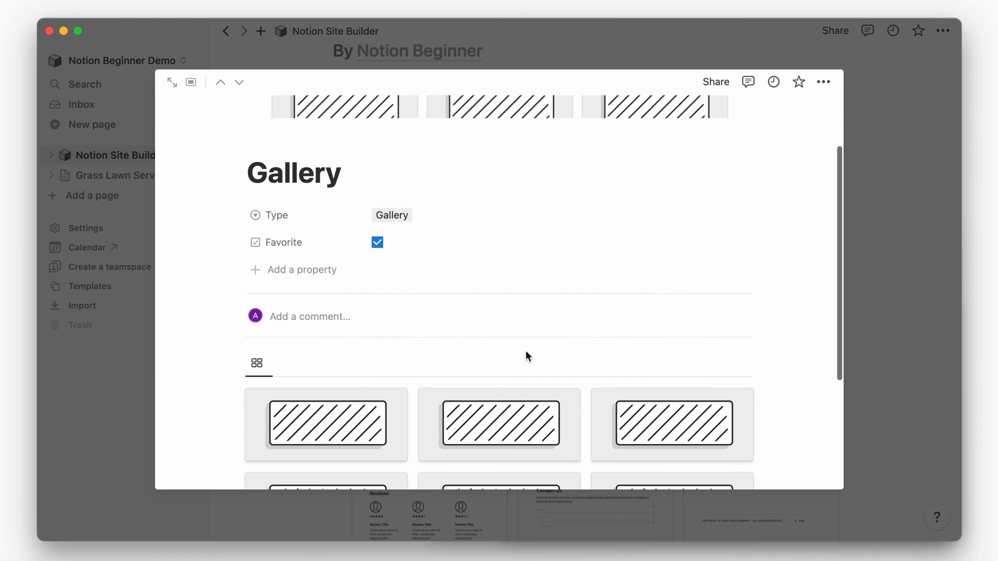
pyautogui.scroll(-3, 526, 357)
pyautogui.click(236, 266)
pyautogui.click(129, 180)
pyautogui.click(129, 180)
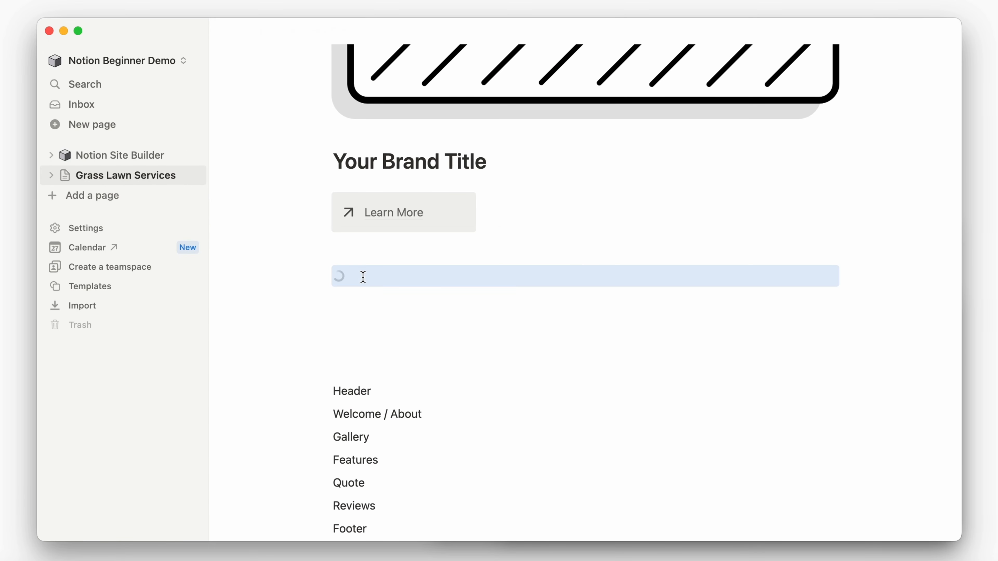
pyautogui.click(286, 404)
pyautogui.scroll(-6, 285, 403)
# Copy the three-column "About us." Features component and paste it below the gallery on the Grass Lawn Services page
pyautogui.click(142, 156)
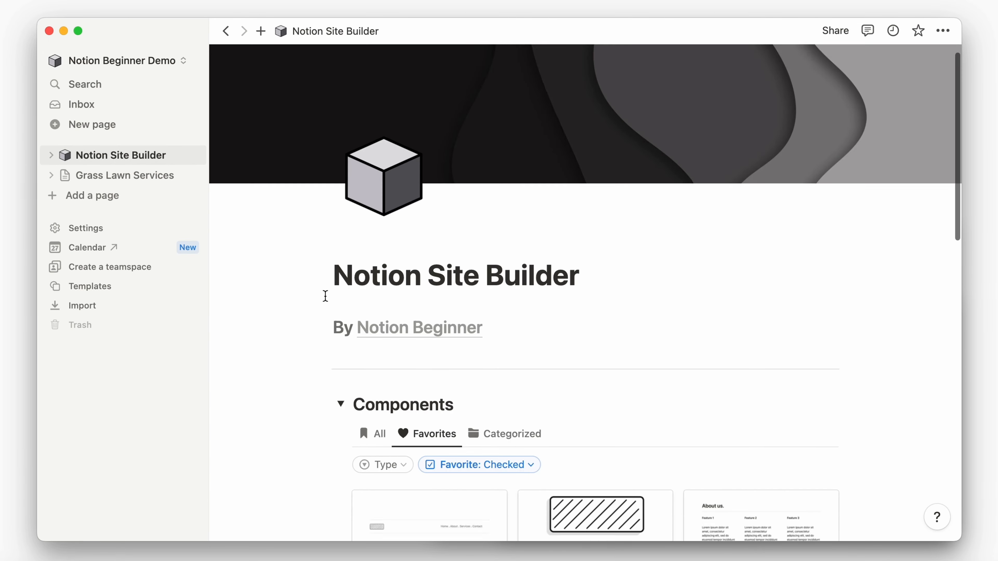
pyautogui.scroll(-8, 325, 297)
pyautogui.click(725, 165)
pyautogui.scroll(-3, 725, 165)
pyautogui.moveTo(789, 447); pyautogui.dragTo(182, 221)
pyautogui.click(94, 176)
pyautogui.click(94, 176)
pyautogui.scroll(-4, 304, 295)
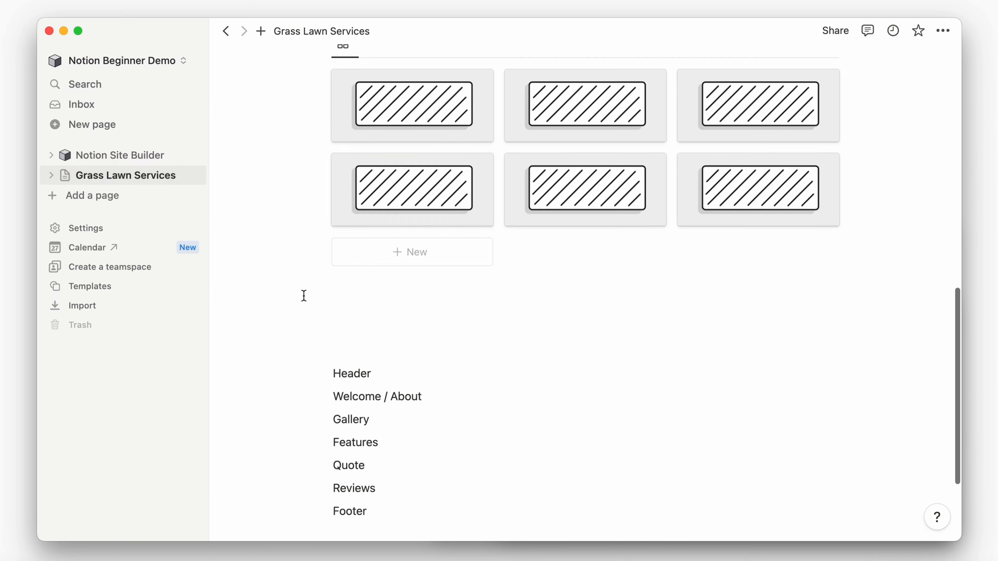
pyautogui.click(388, 161)
pyautogui.press('super+v')
pyautogui.press('Return')
pyautogui.press('Return')
# Copy the quote block from the favorite Others component and paste it below the "About us." section on the Grass Lawn Services page
pyautogui.click(139, 156)
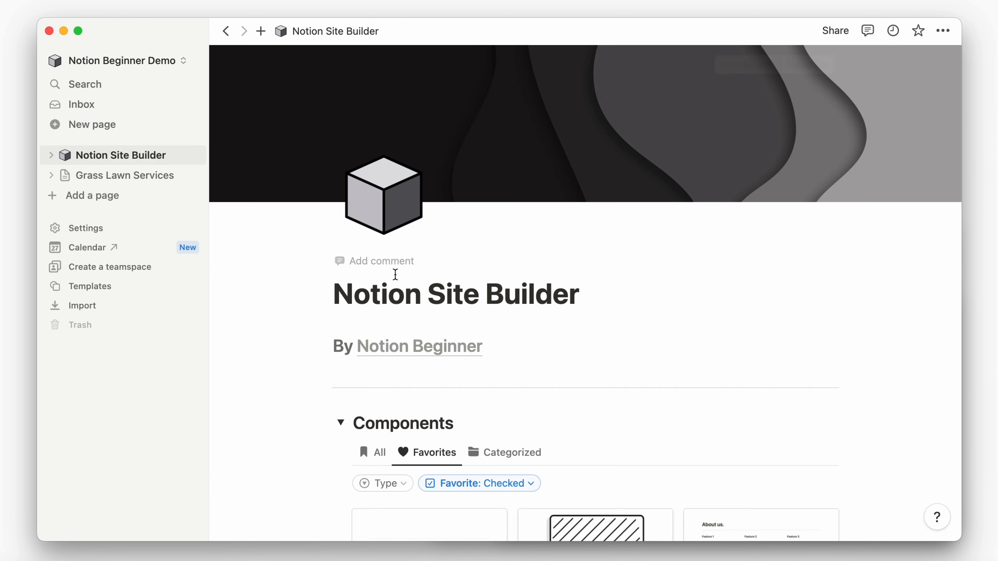
pyautogui.scroll(-10, 395, 274)
pyautogui.click(418, 456)
pyautogui.scroll(-3, 399, 366)
pyautogui.moveTo(782, 452); pyautogui.dragTo(190, 212)
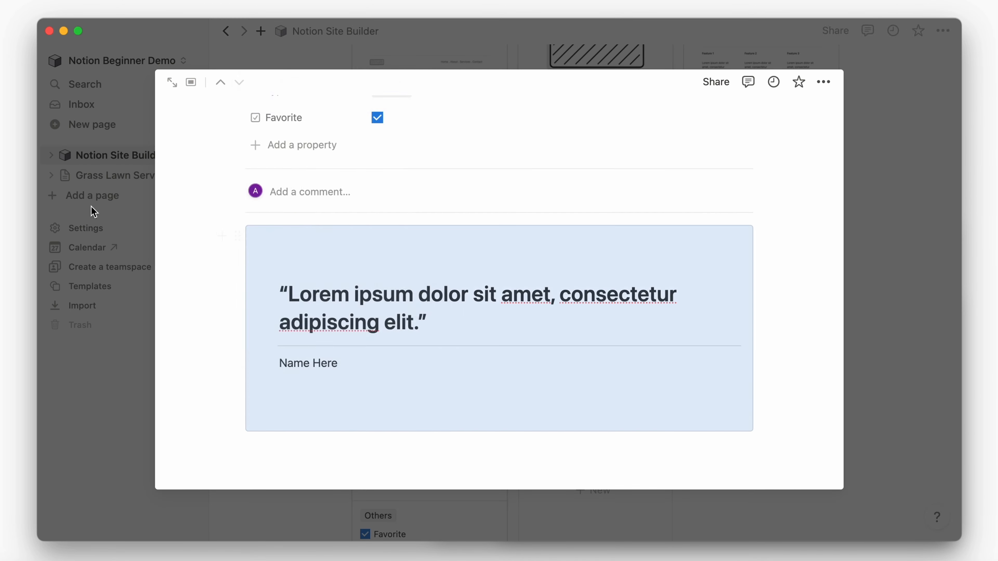
pyautogui.click(94, 176)
pyautogui.click(94, 176)
pyautogui.scroll(-8, 326, 378)
pyautogui.click(429, 158)
pyautogui.write('"Lorem ipsum dolor sit amet, consectetur adipiscing elit." Name Here')
# Copy the favorite Reviews component and paste it below the quote block on the Grass Lawn Services page
pyautogui.click(149, 158)
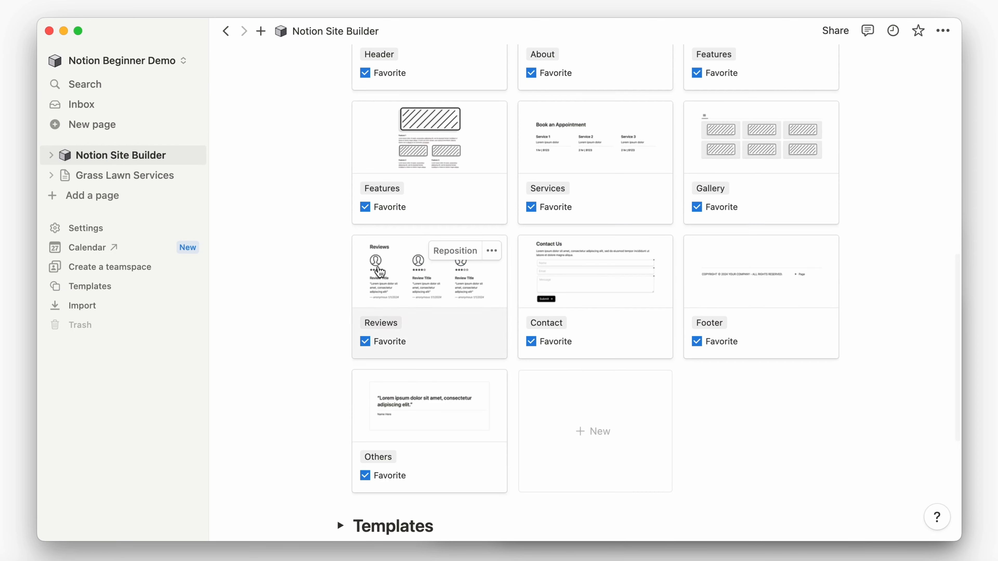
pyautogui.click(418, 456)
pyautogui.scroll(-5, 614, 296)
pyautogui.moveTo(770, 464); pyautogui.dragTo(227, 192)
pyautogui.press('super+c')
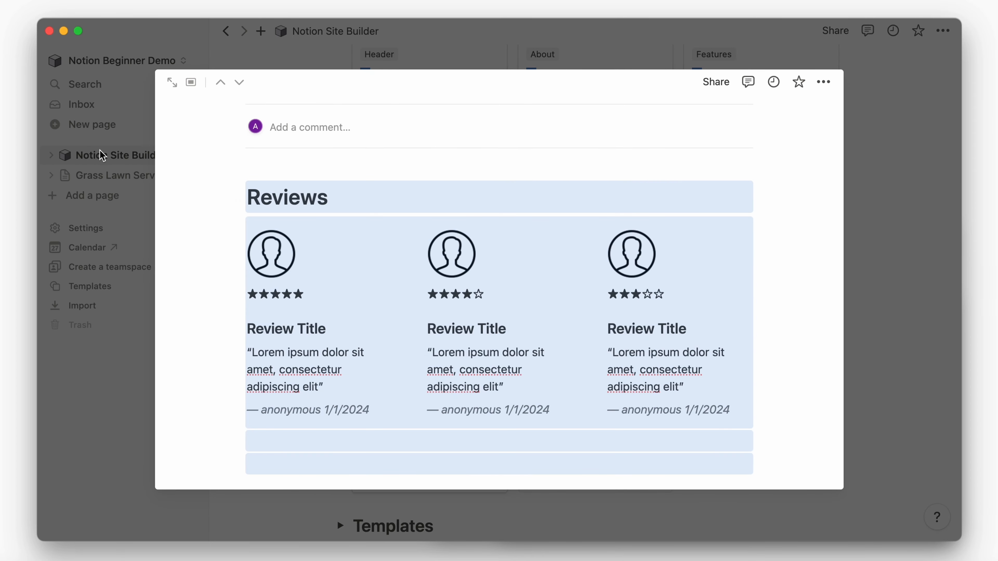
pyautogui.click(95, 176)
pyautogui.scroll(-10, 245, 299)
pyautogui.click(415, 262)
pyautogui.press('super+v')
pyautogui.scroll(-5, 415, 262)
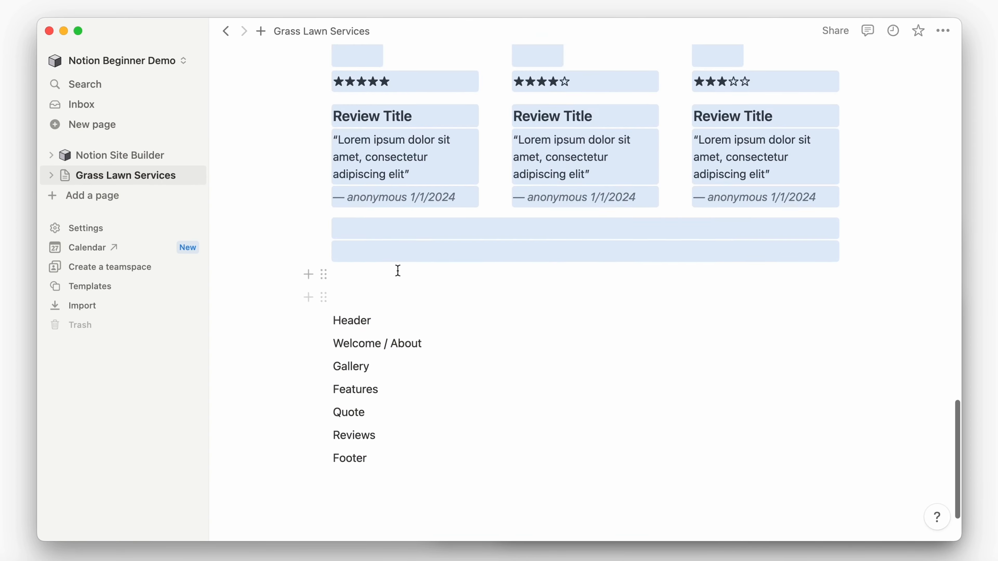
# Copy the favorite Footer component and paste it below the reviews on the Grass Lawn Services page
pyautogui.click(401, 293)
pyautogui.click(147, 157)
pyautogui.click(727, 220)
pyautogui.scroll(-2, 498, 280)
pyautogui.moveTo(191, 339); pyautogui.dragTo(820, 246)
pyautogui.click(120, 182)
pyautogui.click(120, 180)
pyautogui.scroll(-10, 293, 290)
pyautogui.click(351, 327)
pyautogui.press('super+v')
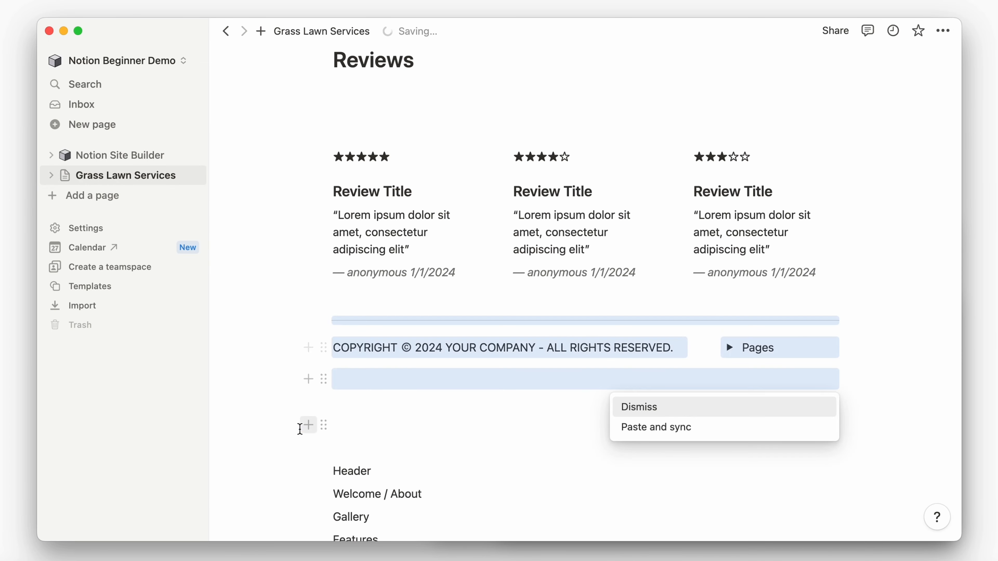
# Delete the plain-text section outline, from Header to Footer, beneath the pasted footer
pyautogui.moveTo(299, 441); pyautogui.dragTo(459, 410)
pyautogui.scroll(-6, 459, 410)
pyautogui.press('BackSpace')
pyautogui.scroll(3, 459, 401)
pyautogui.scroll(20, 400, 118)
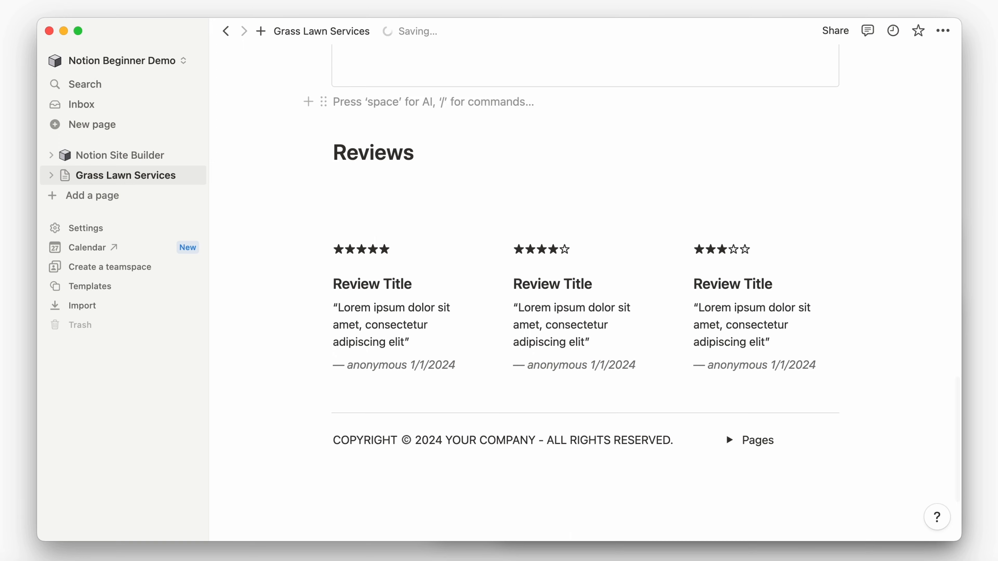
pyautogui.scroll(10, 900, 231)
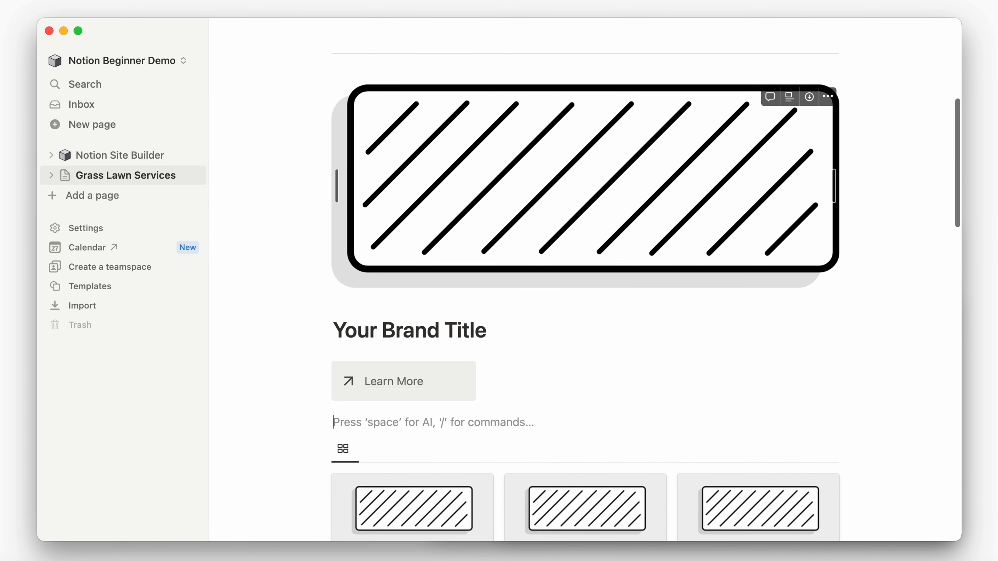
# Remove the About and Contact links from the header navigation, keeping only Home and Services
pyautogui.moveTo(719, 222); pyautogui.dragTo(679, 221)
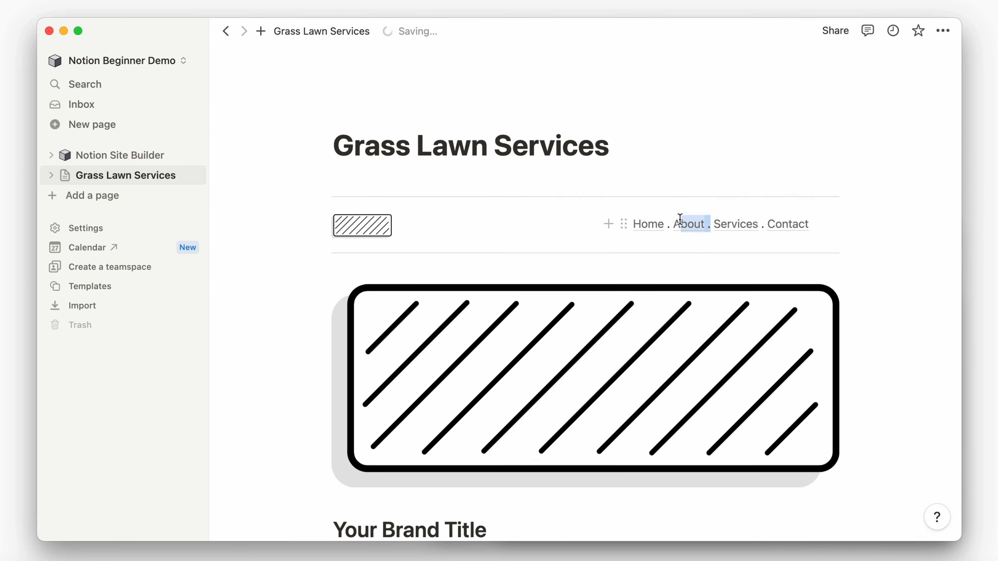
pyautogui.press('BackSpace')
pyautogui.press('BackSpace')
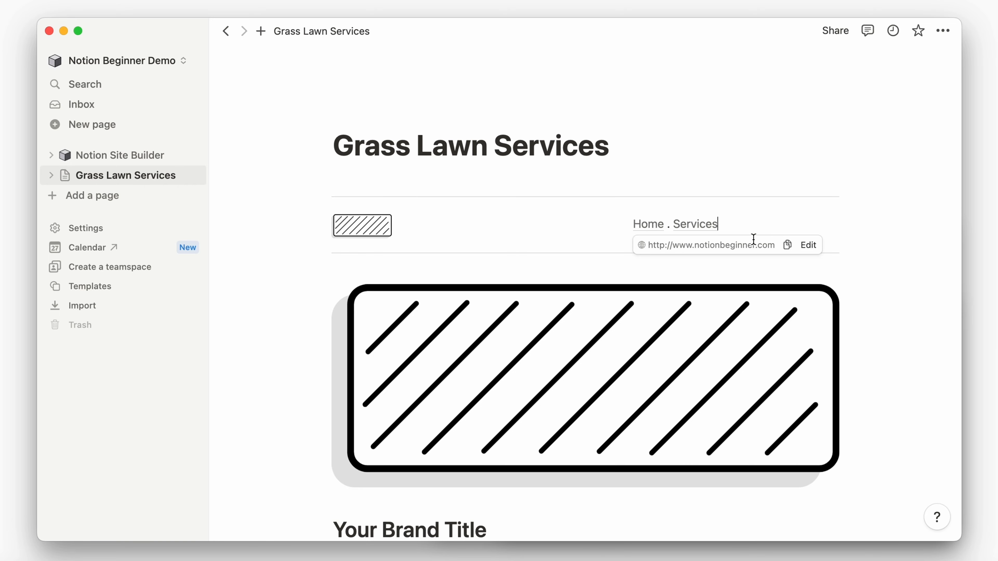
pyautogui.moveTo(664, 227); pyautogui.dragTo(637, 231)
pyautogui.click(690, 252)
pyautogui.scroll(-7, 690, 253)
pyautogui.scroll(6, 690, 252)
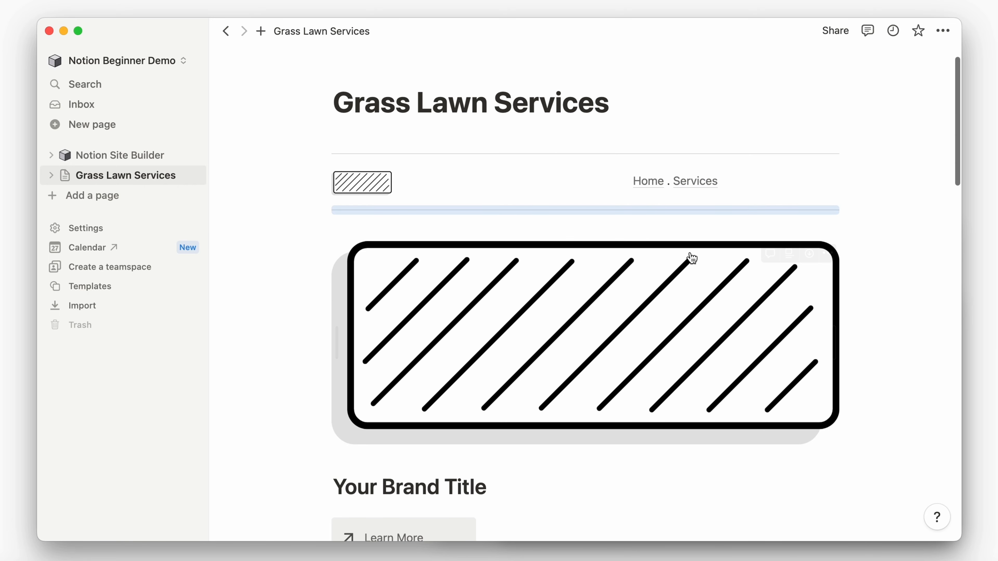
# Create an empty subpage titled "Services" below the footer and return to the Grass Lawn Services page
pyautogui.scroll(-15, 934, 237)
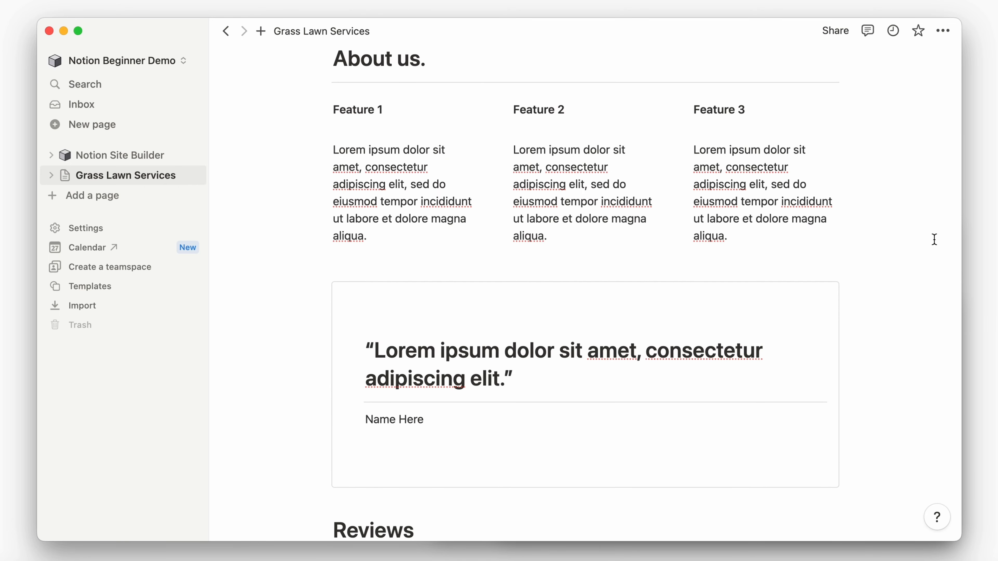
pyautogui.scroll(-5, 934, 239)
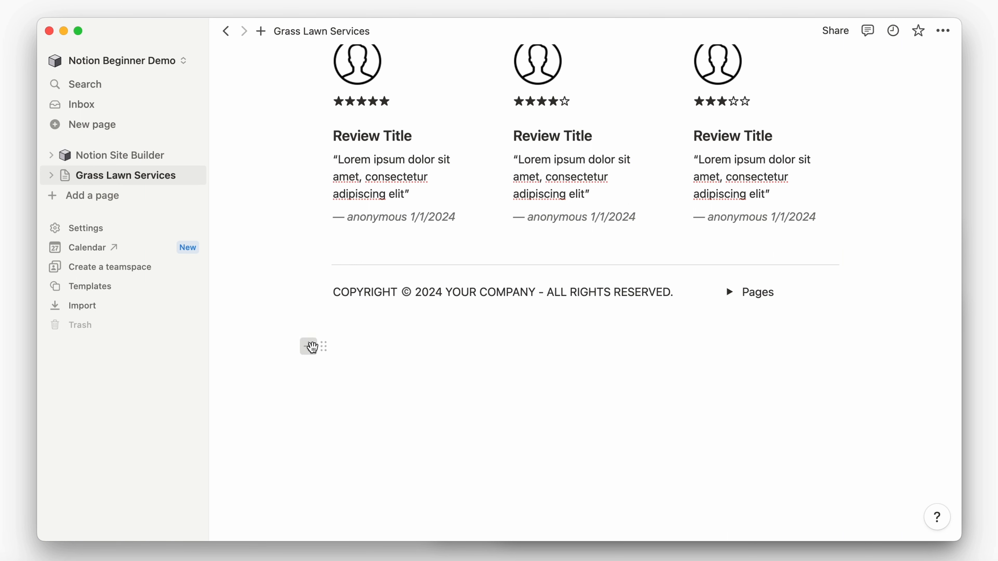
pyautogui.click(312, 347)
pyautogui.click(447, 217)
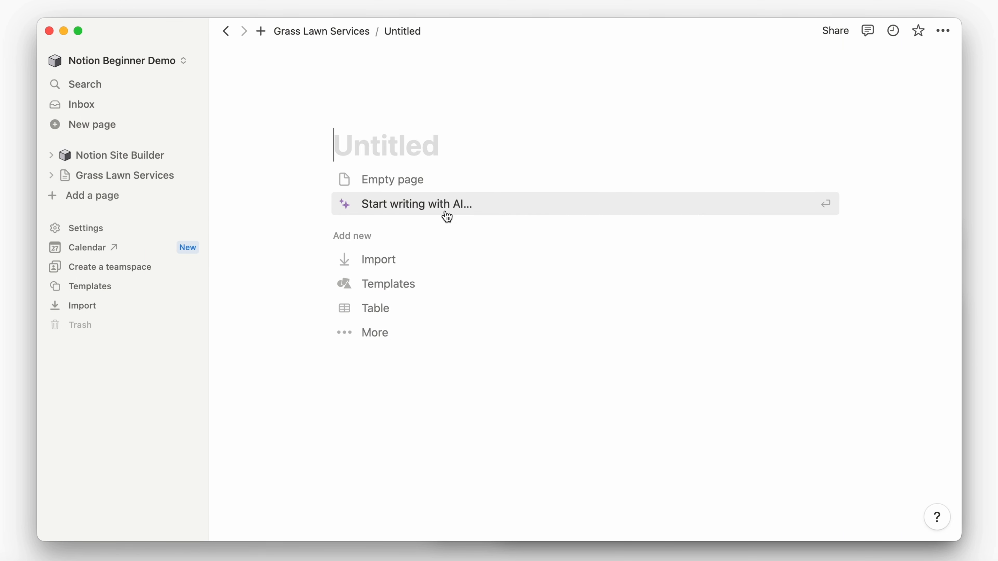
pyautogui.write('Servic')
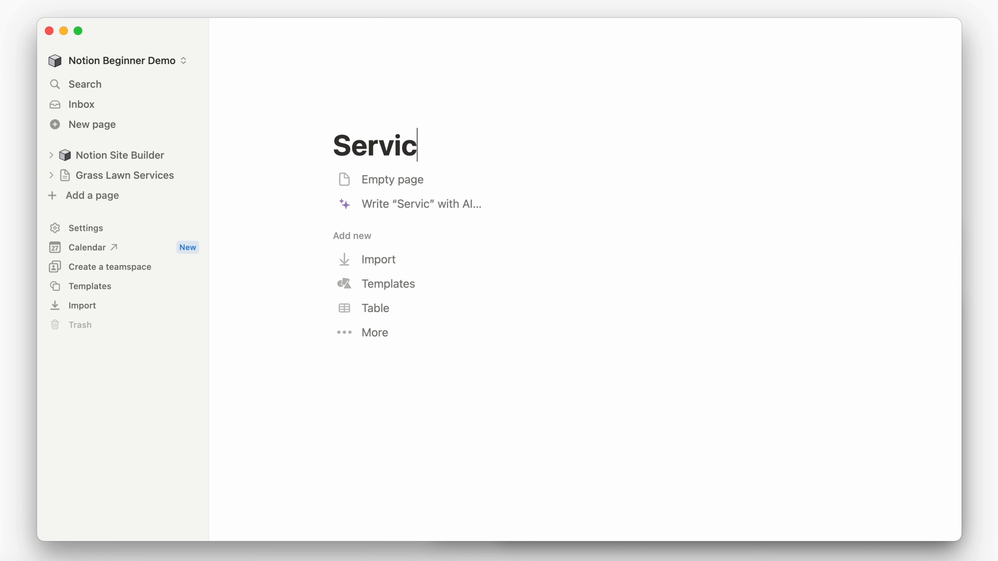
pyautogui.write('es')
pyautogui.click(370, 179)
pyautogui.click(227, 32)
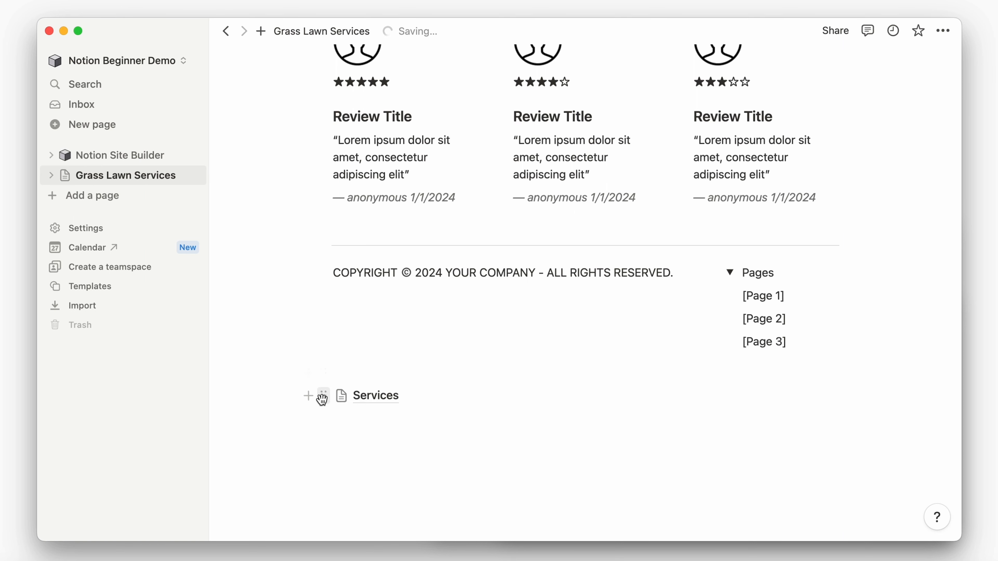
# Move the Services subpage into the footer's Pages toggle and delete the [Page 1], [Page 2] and [Page 3] placeholders
pyautogui.moveTo(649, 354); pyautogui.dragTo(750, 295)
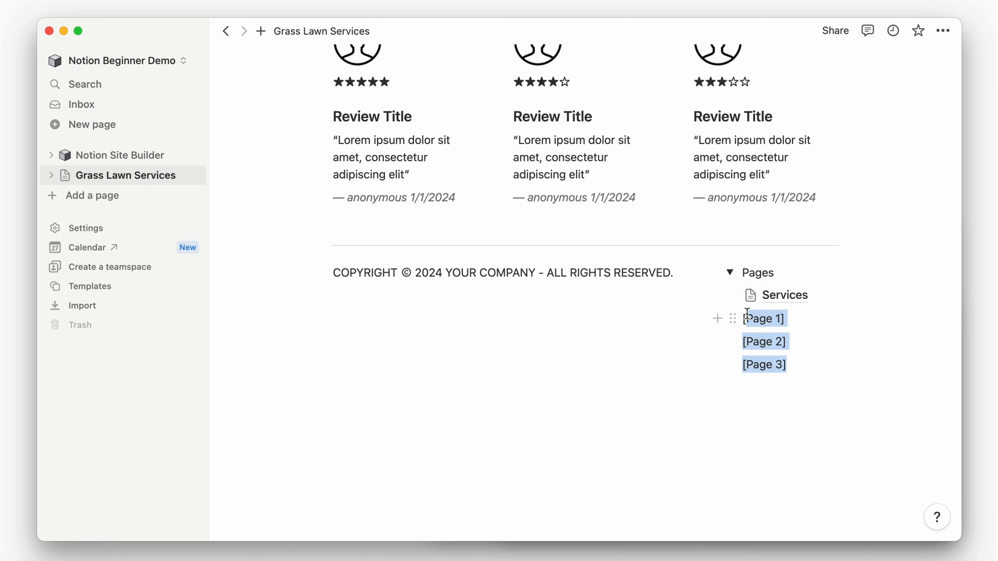
pyautogui.press('BackSpace')
pyautogui.press('BackSpace')
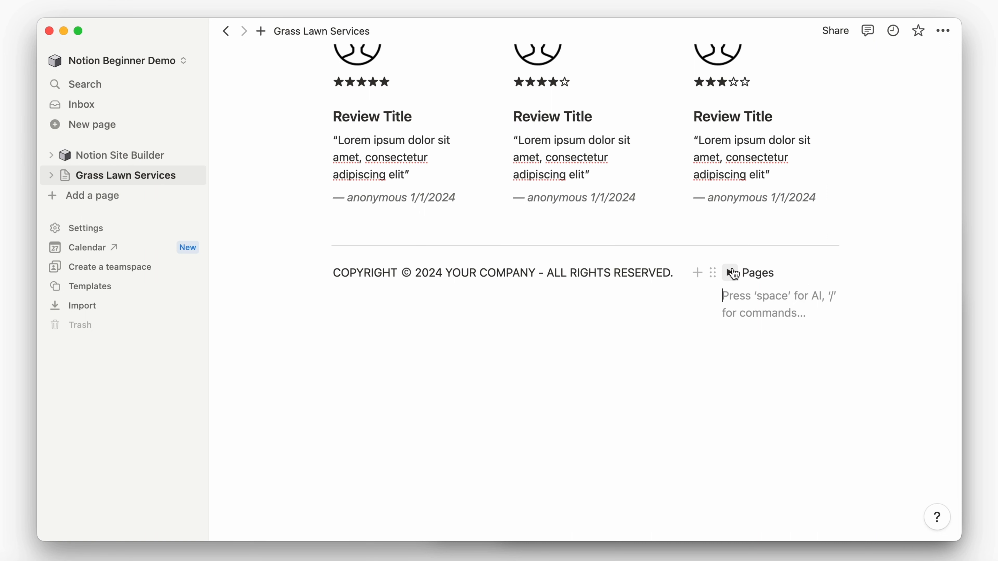
# Replace the placeholder link on the header's Services text with a link to the Services subpage
pyautogui.scroll(15, 734, 274)
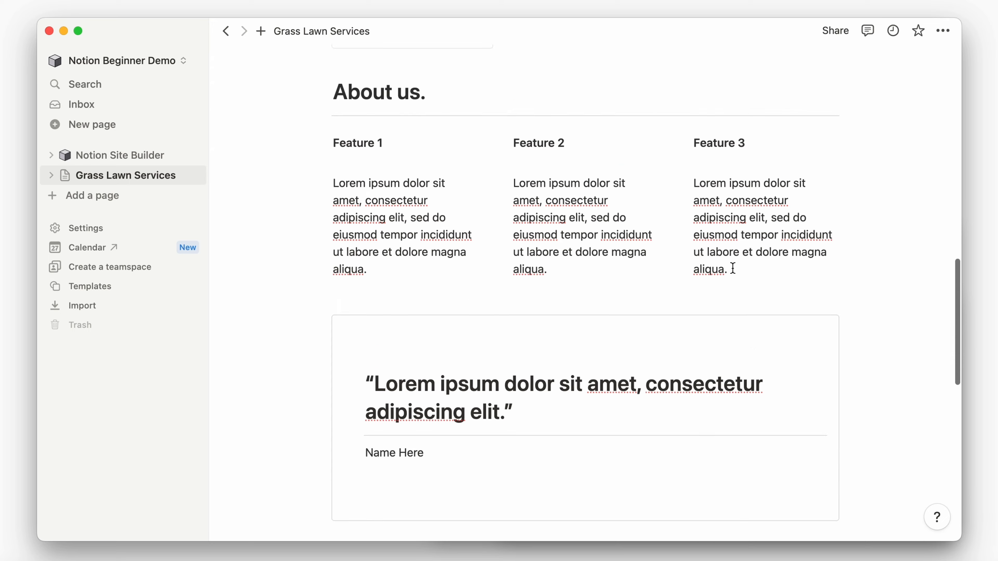
pyautogui.scroll(12, 734, 268)
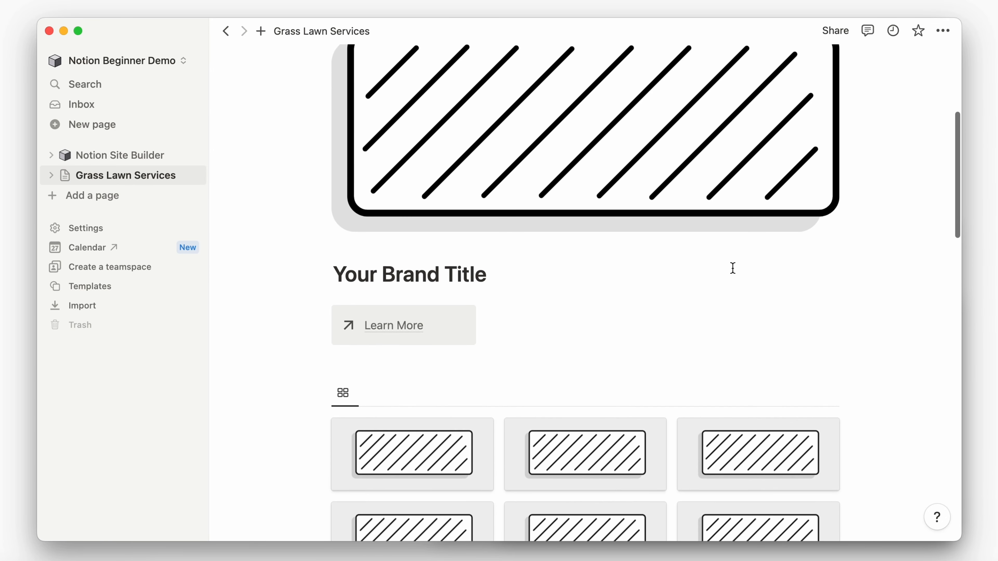
pyautogui.scroll(3, 733, 268)
pyautogui.moveTo(715, 224); pyautogui.dragTo(674, 224)
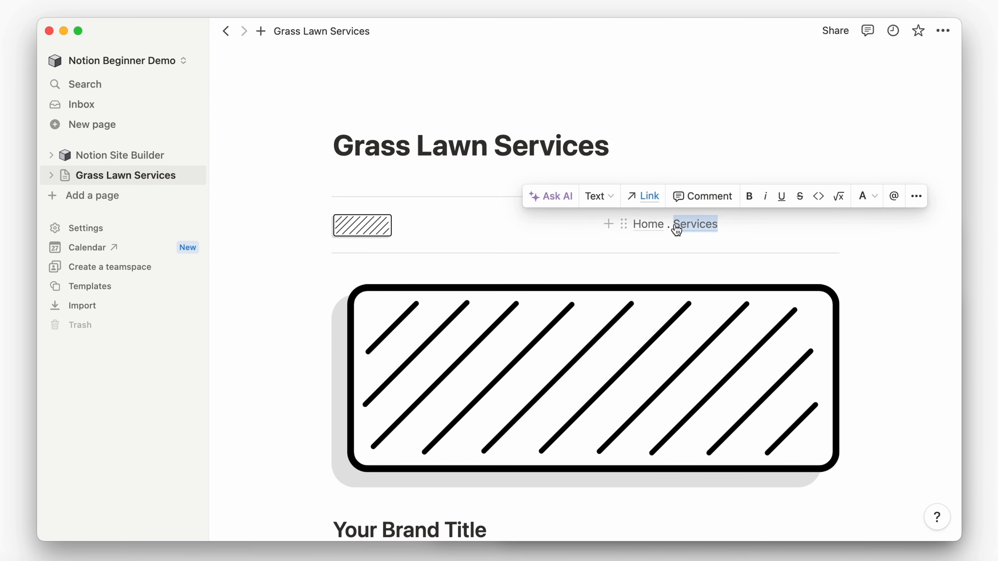
pyautogui.click(654, 195)
pyautogui.click(626, 355)
pyautogui.click(648, 197)
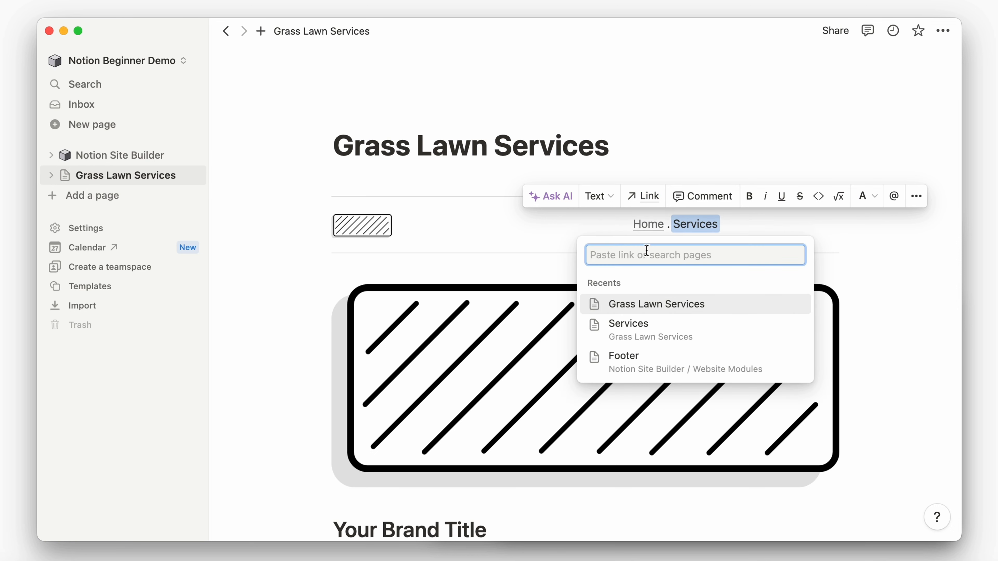
pyautogui.click(643, 325)
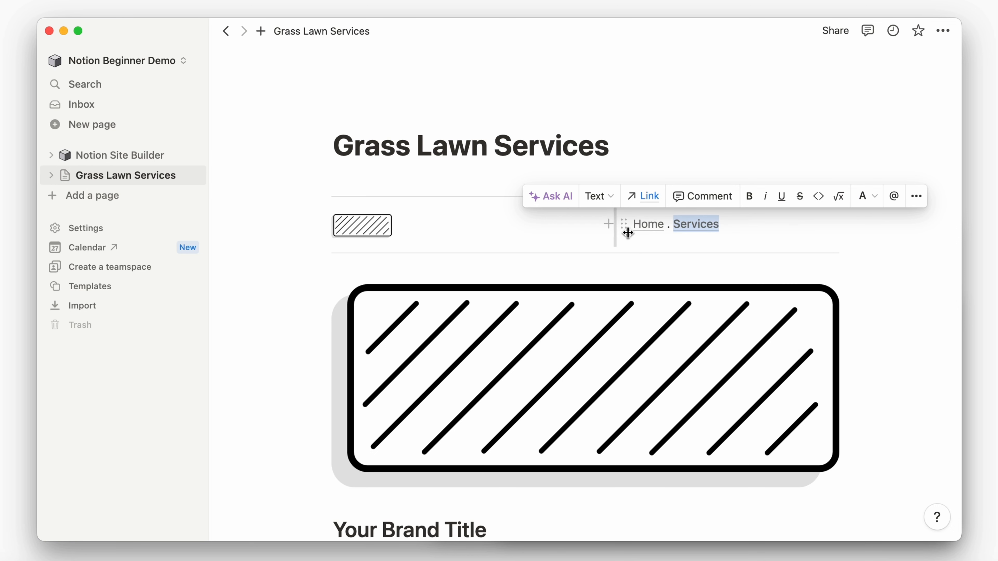
# Replace the placeholder link on the header's Home text with a link to the Grass Lawn Services page
pyautogui.press('Left')
pyautogui.hotkey('alt', 'shift', 'Left')
pyautogui.hotkey('alt', 'shift', 'Left')
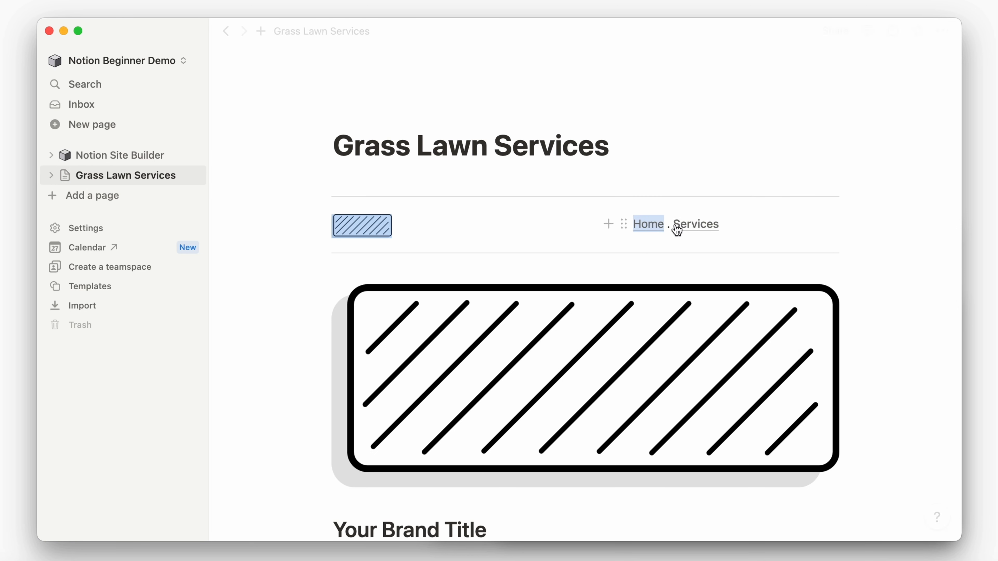
pyautogui.click(660, 238)
pyautogui.press('BackSpace')
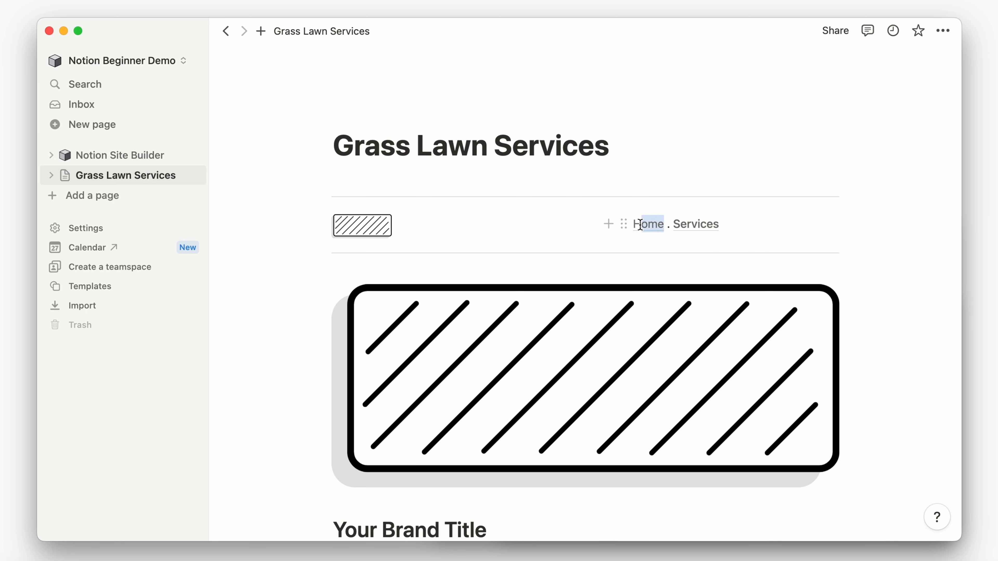
pyautogui.click(655, 196)
pyautogui.click(646, 353)
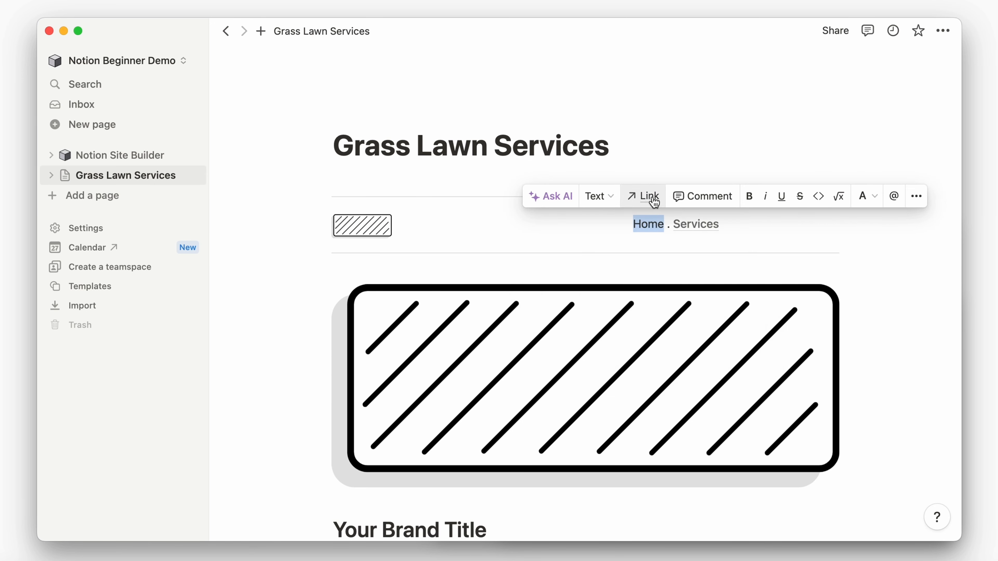
pyautogui.click(651, 196)
pyautogui.click(634, 308)
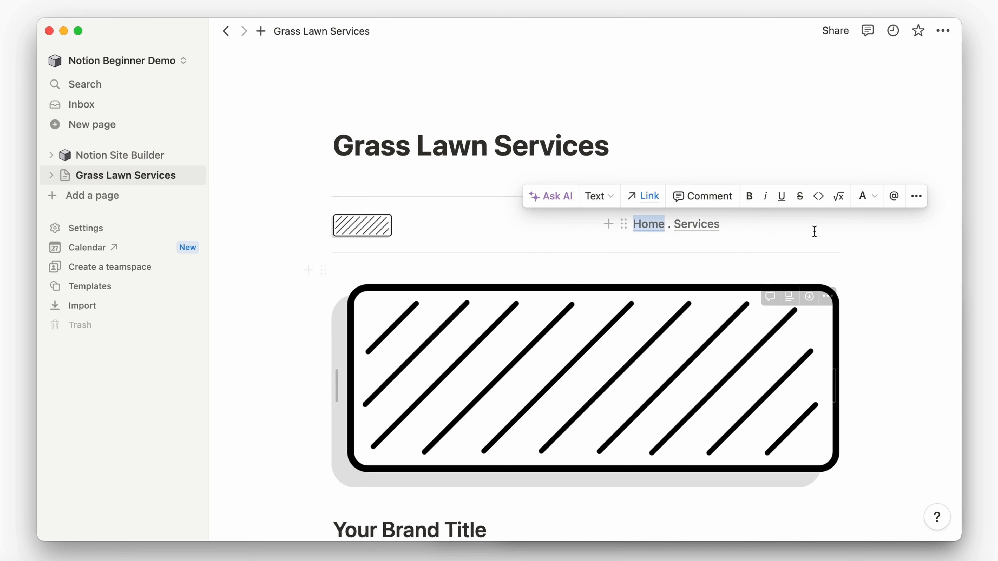
pyautogui.click(883, 249)
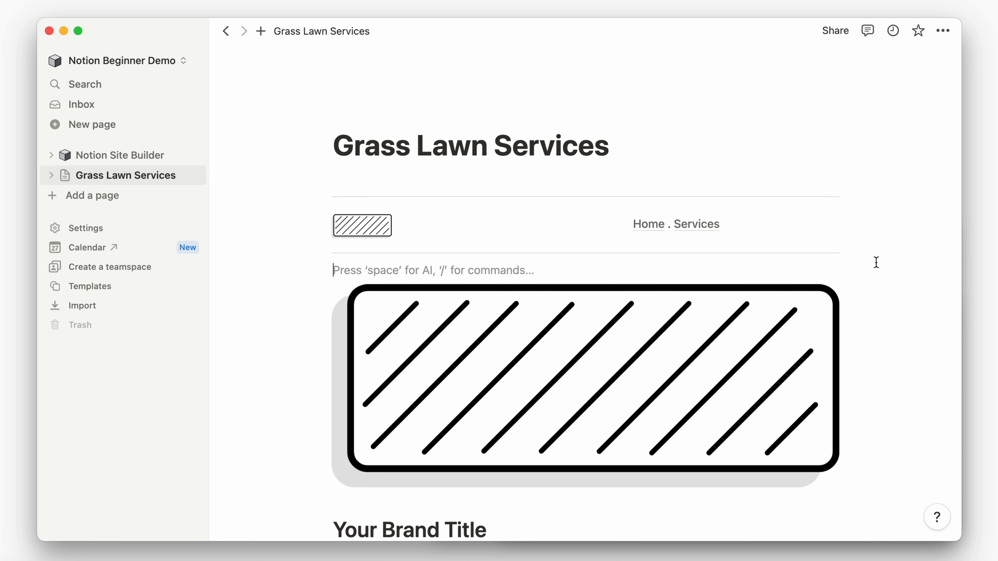
# Copy the header section with logo and navigation links from the Grass Lawn Services page into the Services subpage
pyautogui.moveTo(876, 262); pyautogui.dragTo(324, 194)
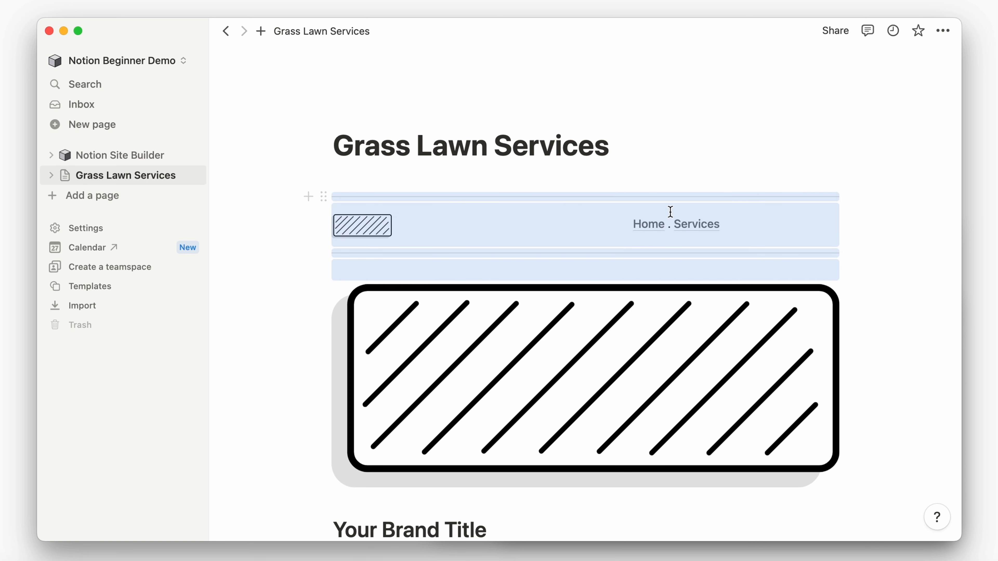
pyautogui.click(687, 225)
pyautogui.press('super+v')
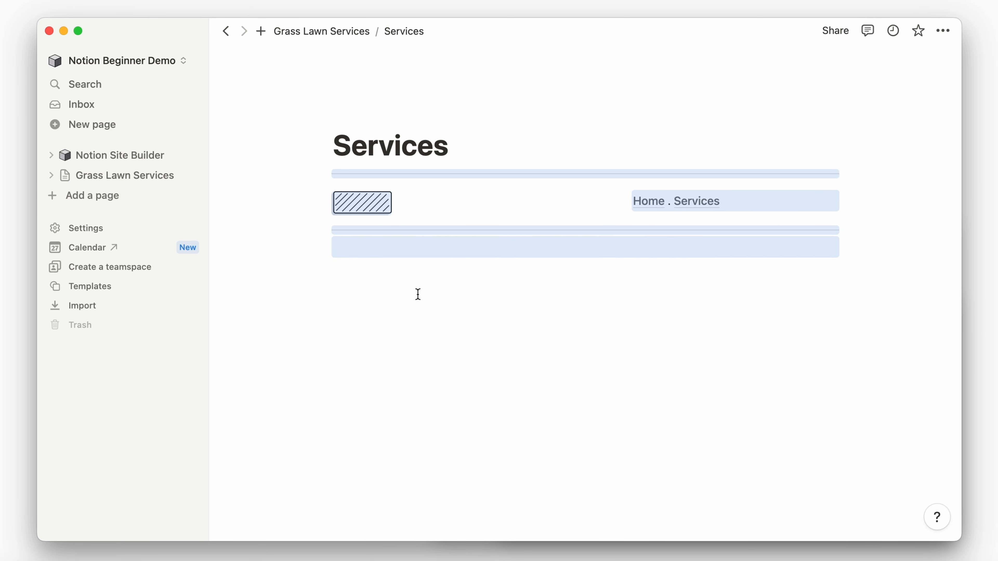
pyautogui.click(405, 302)
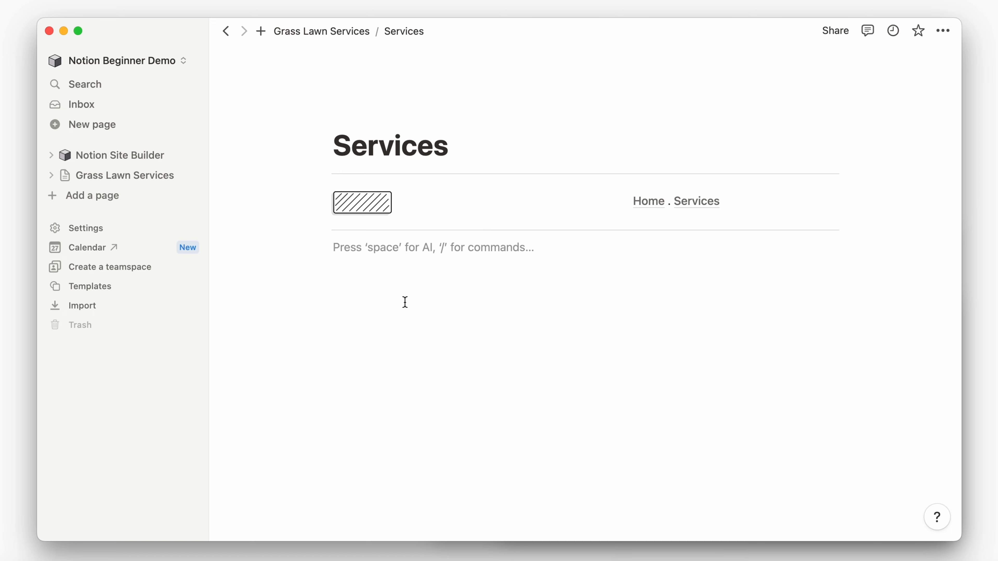
# Copy the Features component's image, headings and text from Notion Site Builder into the Services subpage below the header
pyautogui.press('Return')
pyautogui.press('Return')
pyautogui.click(120, 155)
pyautogui.scroll(-8, 449, 327)
pyautogui.click(450, 374)
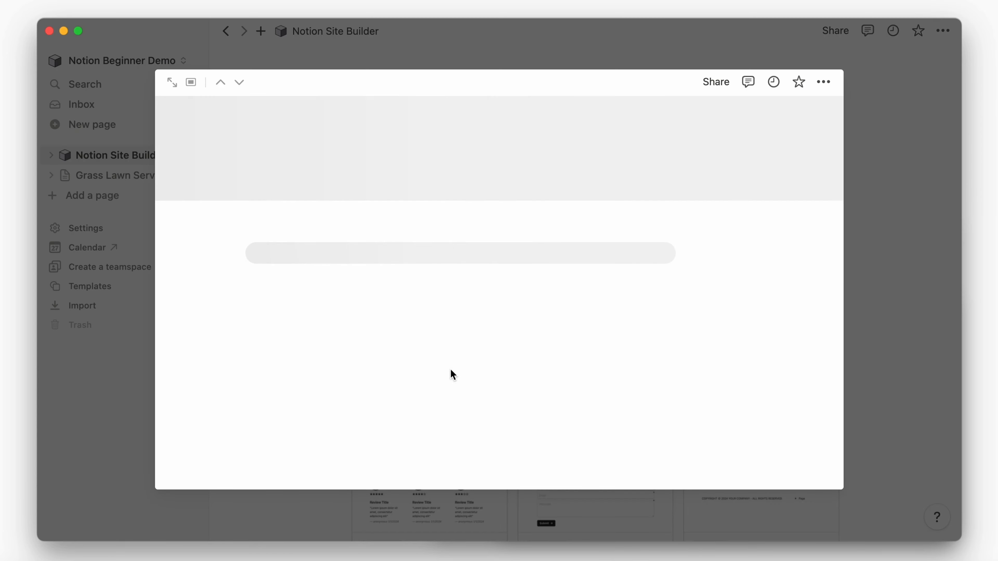
pyautogui.scroll(-10, 340, 272)
pyautogui.moveTo(205, 116); pyautogui.dragTo(775, 428)
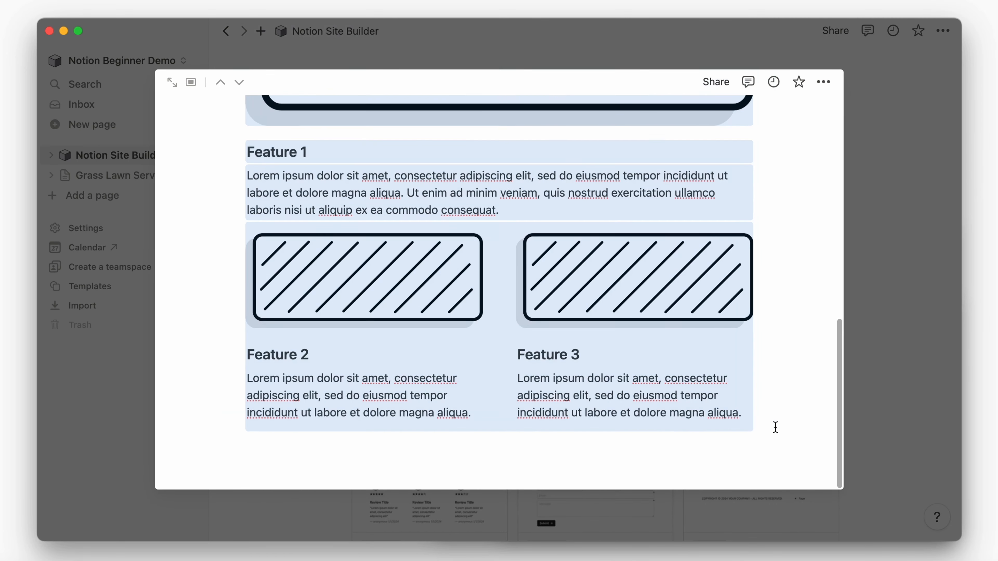
pyautogui.click(140, 182)
pyautogui.click(696, 224)
pyautogui.click(566, 246)
pyautogui.press('super+v')
pyautogui.click(636, 498)
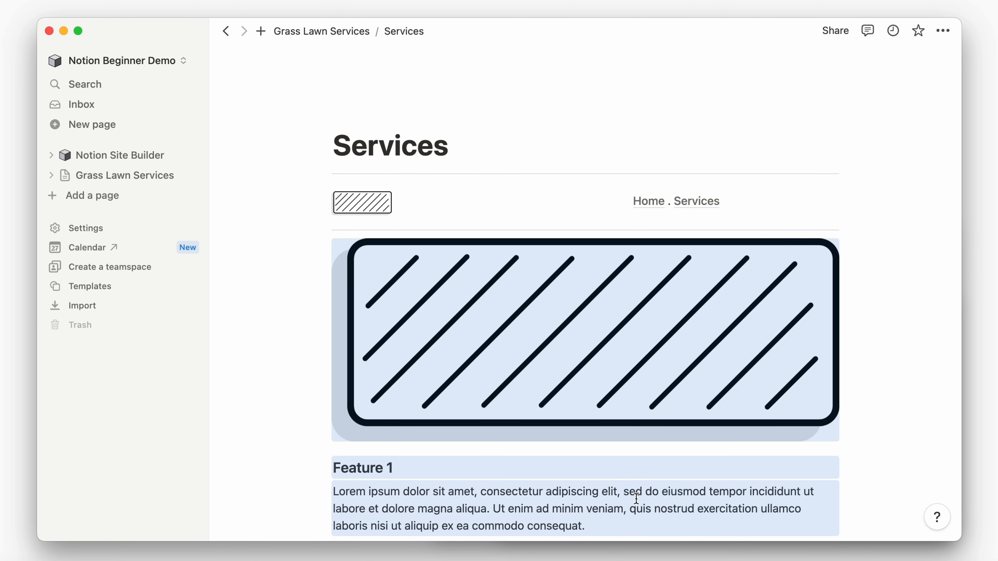
# Copy the Contact component's Contact Us section from Notion Site Builder below the Services subpage's features, and return to Grass Lawn Services
pyautogui.click(125, 162)
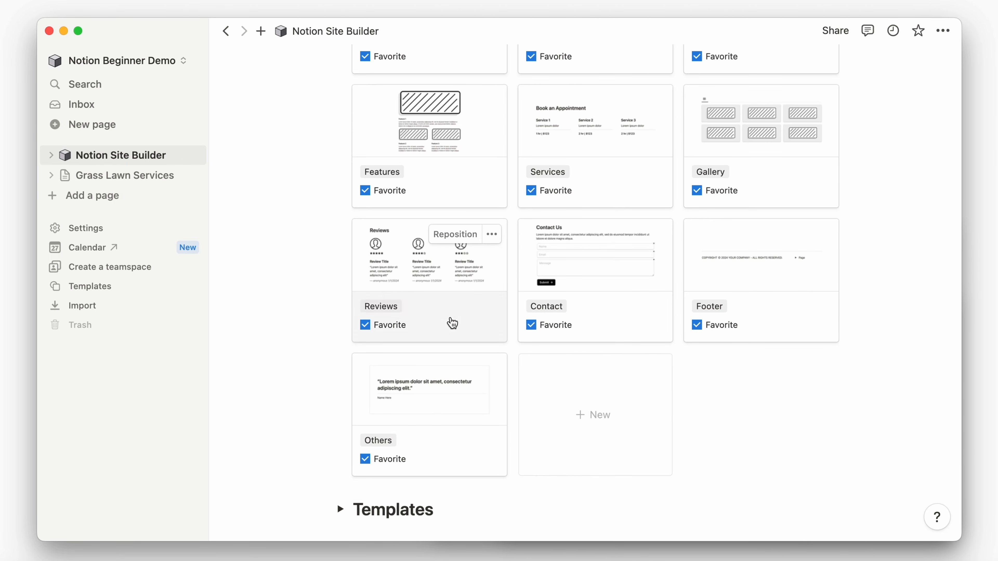
pyautogui.click(553, 333)
pyautogui.moveTo(205, 161); pyautogui.dragTo(762, 417)
pyautogui.click(126, 189)
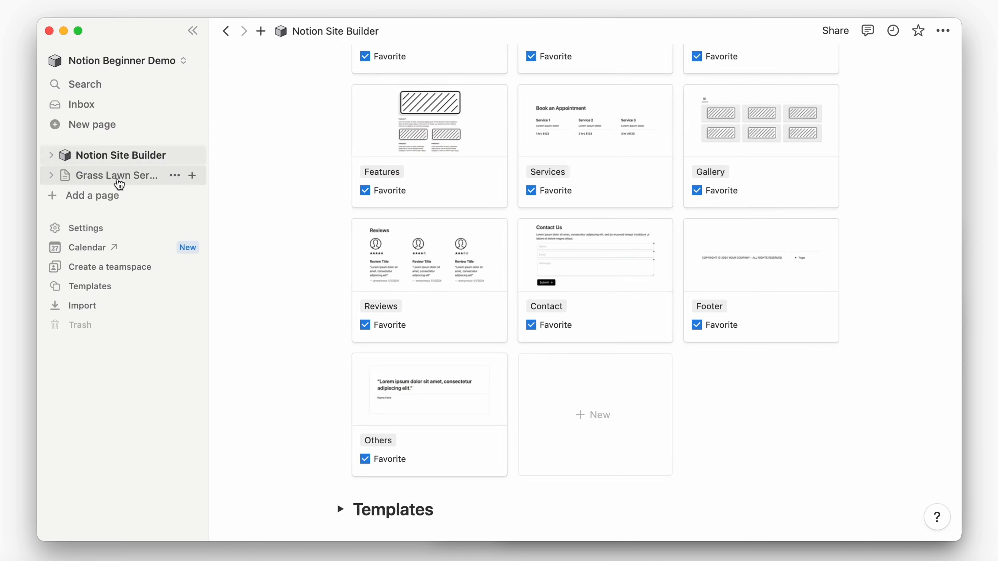
pyautogui.click(122, 180)
pyautogui.scroll(-8, 443, 330)
pyautogui.scroll(10, 443, 329)
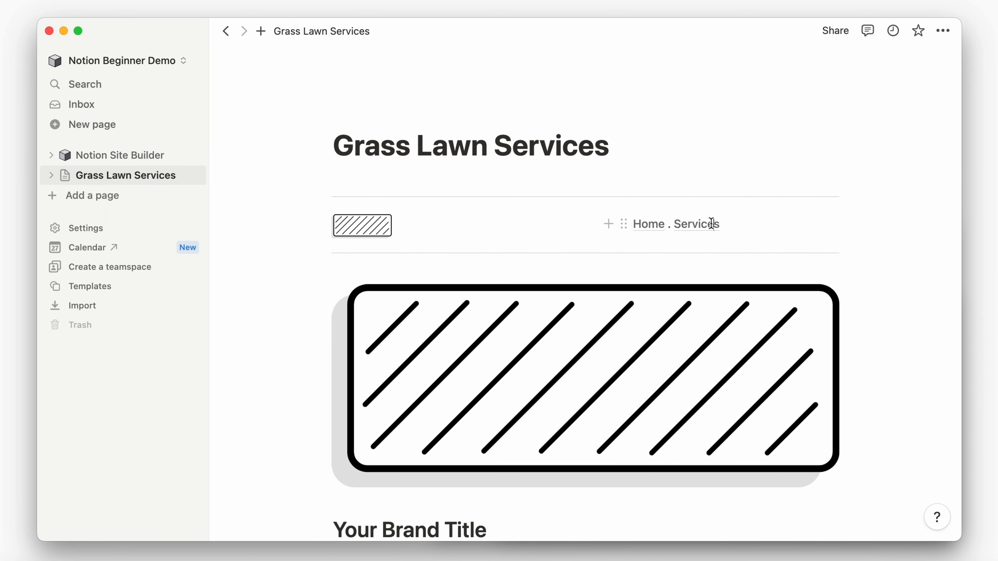
pyautogui.click(713, 223)
pyautogui.scroll(-6, 446, 419)
pyautogui.click(445, 419)
pyautogui.press('super+v')
pyautogui.click(627, 462)
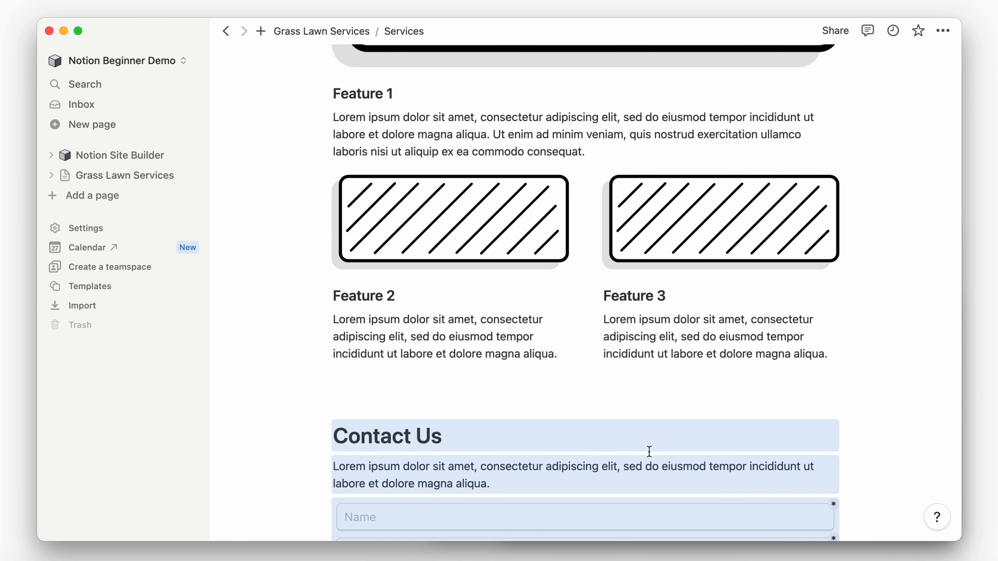
pyautogui.scroll(-5, 649, 451)
pyautogui.press('super+bracketleft')
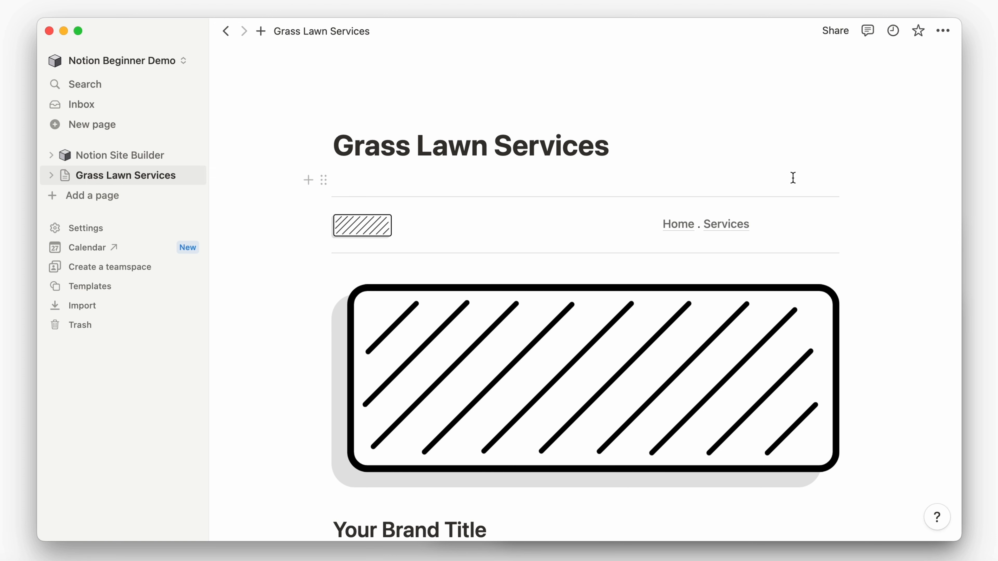
# Replace the header's placeholder logo with the green Grass Lawn Services logo image from Finder
pyautogui.scroll(-2, 793, 178)
pyautogui.press('super+Tab')
pyautogui.moveTo(664, 452); pyautogui.dragTo(379, 171)
pyautogui.click(379, 171)
pyautogui.press('BackSpace')
pyautogui.moveTo(625, 212); pyautogui.dragTo(405, 197)
pyautogui.click(395, 196)
pyautogui.press('BackSpace')
pyautogui.scroll(-2, 374, 314)
# Replace the large placeholder image below the header with the photo of the house and striped lawn from Finder
pyautogui.press('super+Tab')
pyautogui.scroll(-2, 557, 457)
pyautogui.moveTo(582, 486); pyautogui.dragTo(409, 397)
pyautogui.click(471, 287)
pyautogui.press('BackSpace')
# Open the Page 1 gallery card and replace its cover with the green trees photo from Finder
pyautogui.scroll(-9, 472, 289)
pyautogui.click(452, 252)
pyautogui.click(639, 116)
pyautogui.click(519, 143)
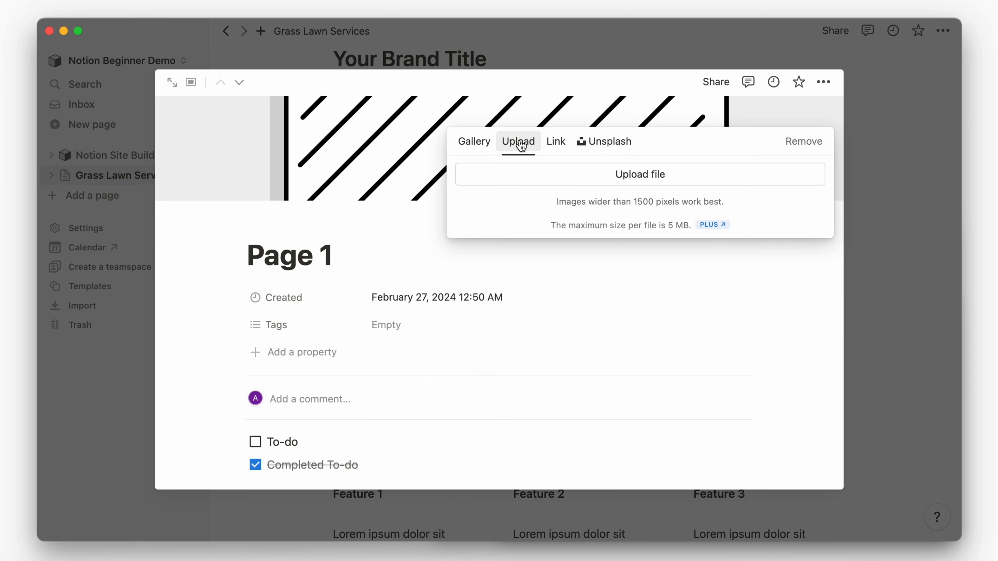
pyautogui.press('super+Tab')
pyautogui.scroll(2, 578, 409)
pyautogui.moveTo(582, 376); pyautogui.dragTo(383, 144)
# Replace the Page 2 gallery card's cover with the lawn mower photo from Finder
pyautogui.click(240, 83)
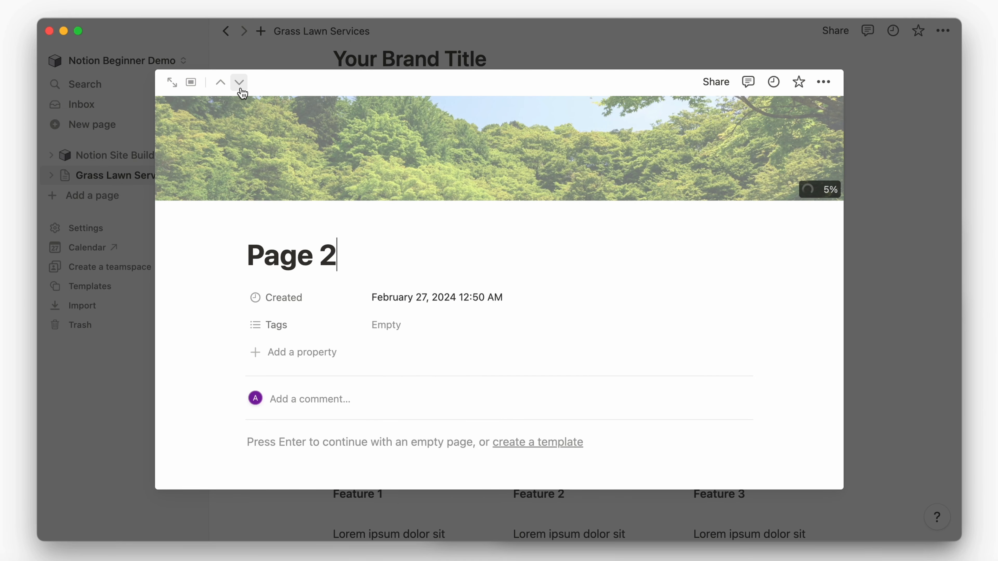
pyautogui.click(639, 115)
pyautogui.click(530, 141)
pyautogui.press('super+Tab')
pyautogui.moveTo(661, 366); pyautogui.dragTo(652, 184)
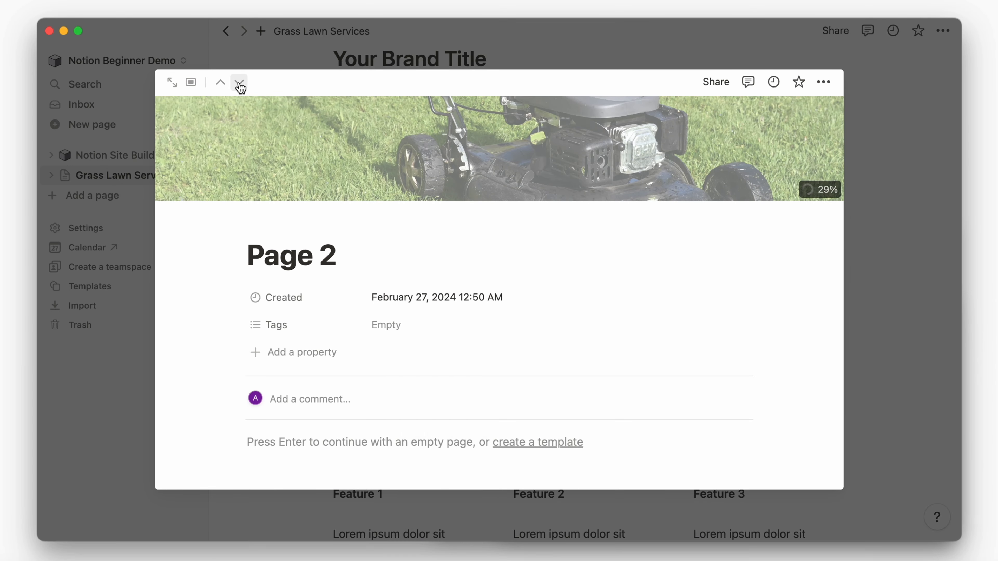
# Replace the third gallery card's cover with the close-up grass photo from Finder
pyautogui.click(240, 83)
pyautogui.click(639, 116)
pyautogui.click(516, 143)
pyautogui.press('super+Tab')
pyautogui.moveTo(742, 363); pyautogui.dragTo(648, 181)
# Replace the fourth gallery card's cover with the photo of tall grass in front of a house from Finder
pyautogui.click(238, 83)
pyautogui.click(621, 123)
pyautogui.click(518, 142)
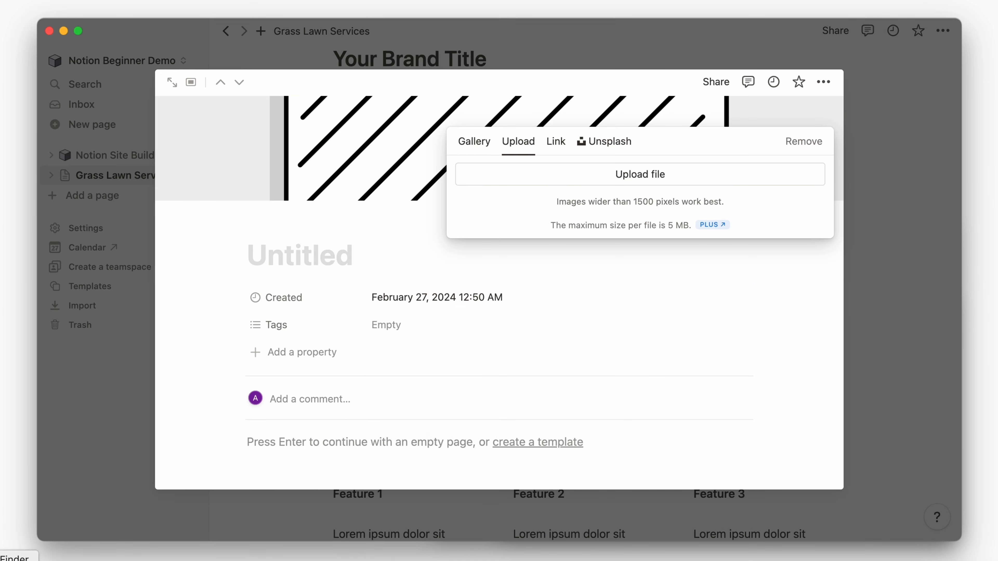
pyautogui.press('super+Tab')
pyautogui.moveTo(827, 364); pyautogui.dragTo(668, 185)
# Replace the fifth gallery card's cover with the photo of the garden with white stairs from Finder
pyautogui.click(239, 83)
pyautogui.click(639, 116)
pyautogui.click(515, 142)
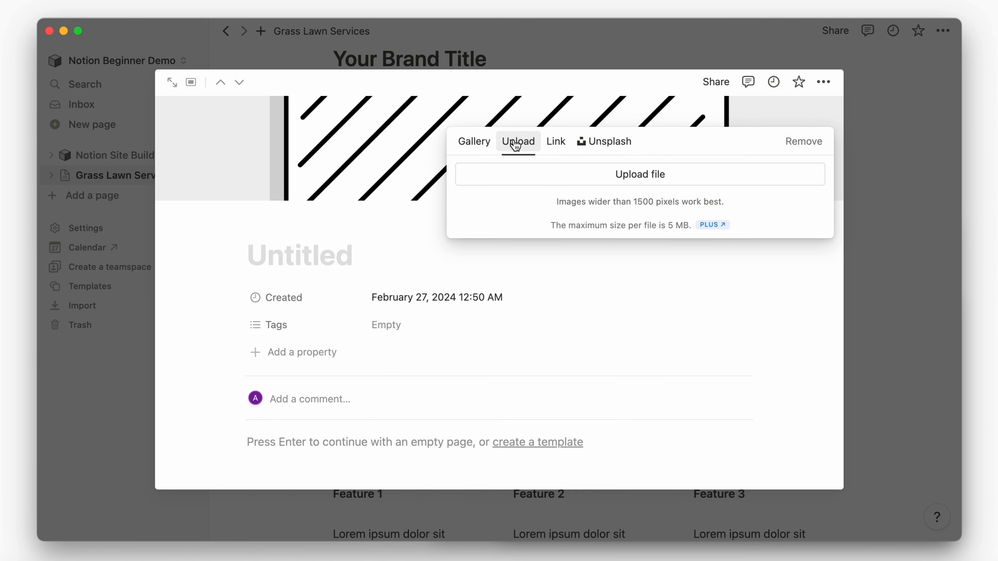
pyautogui.press('super+Tab')
pyautogui.moveTo(909, 367); pyautogui.dragTo(668, 177)
# Replace the sixth gallery card's cover with the photo of water spraying on soil from Finder and close the card
pyautogui.click(240, 83)
pyautogui.click(624, 115)
pyautogui.click(515, 142)
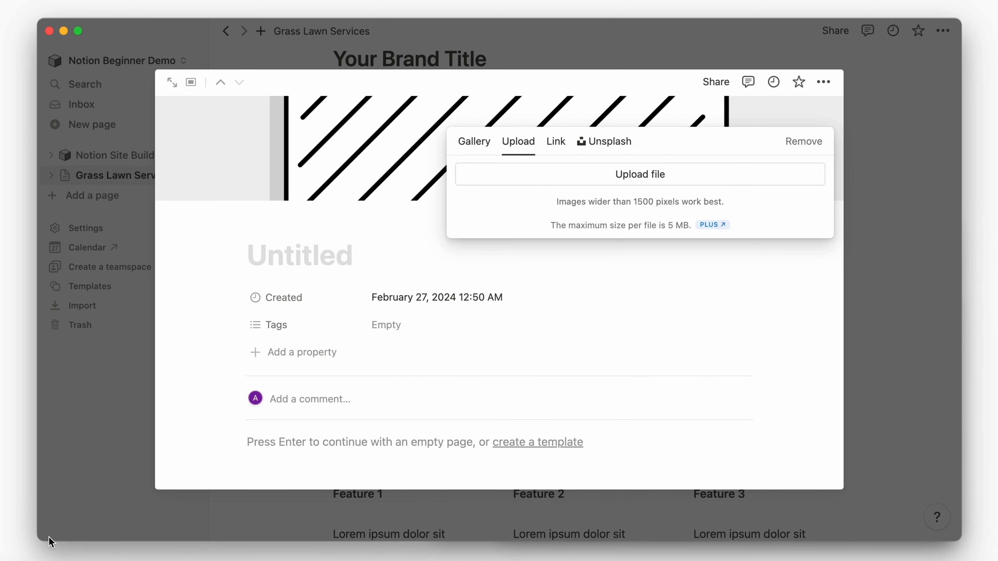
pyautogui.press('super+Tab')
pyautogui.moveTo(581, 479); pyautogui.dragTo(679, 212)
pyautogui.click(883, 219)
pyautogui.scroll(-10, 711, 350)
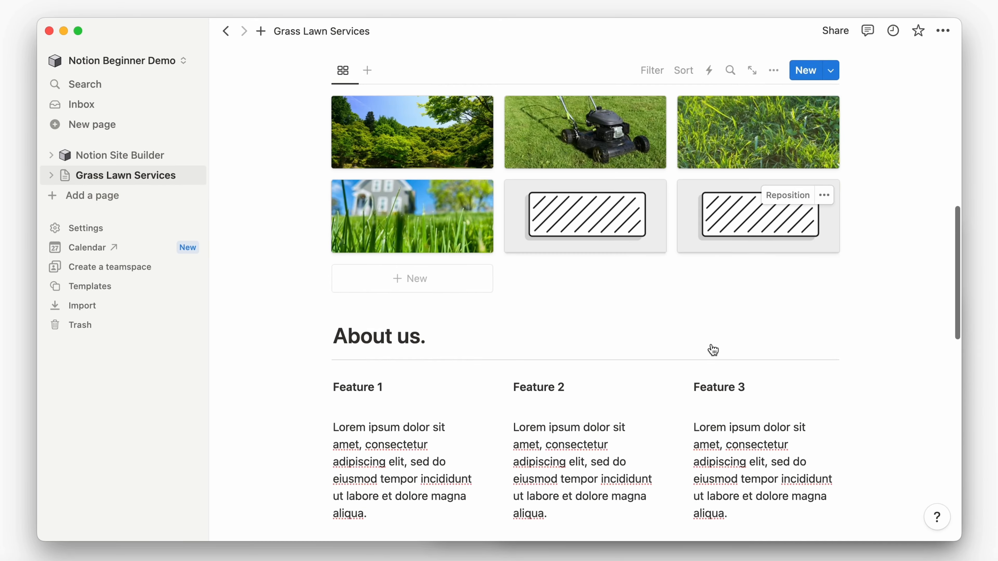
# Replace the heading "Your Brand Title" with "A beautiful lawn doesn't happen by itself."
pyautogui.scroll(15, 711, 350)
pyautogui.scroll(-3, 712, 350)
pyautogui.press('super+Tab')
pyautogui.click(487, 359)
pyautogui.write("A beautiful lawn doesn't happen by itself.")
pyautogui.moveTo(486, 359); pyautogui.dragTo(337, 360)
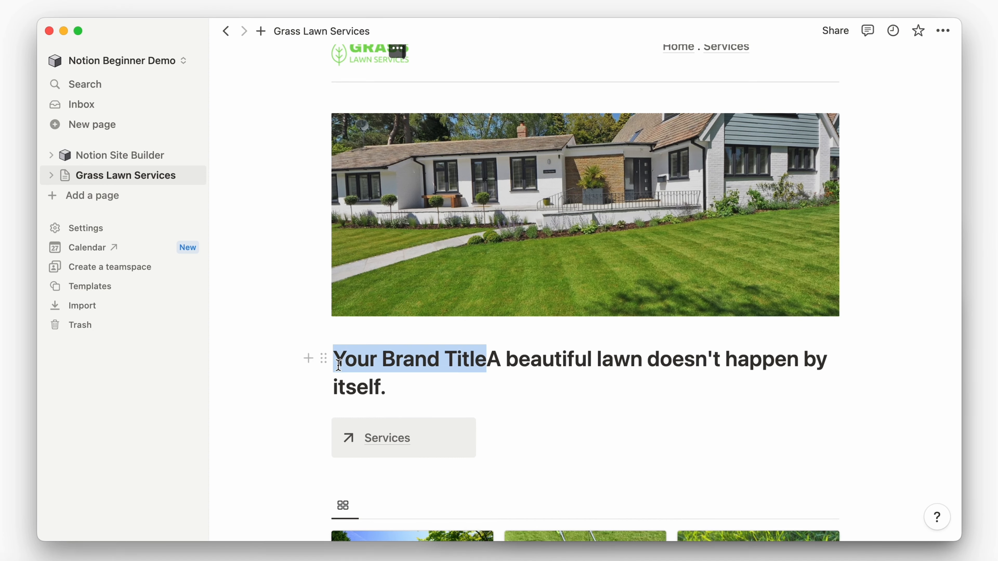
pyautogui.press('BackSpace')
# Add the Notes text "Our knowledgeable staff will care for your lawn using tested, proven, and ecological techniques." below the headline
pyautogui.click(735, 361)
pyautogui.press('Return')
pyautogui.press('super+Tab')
pyautogui.tripleClick(747, 305)
pyautogui.press('super+c')
pyautogui.press('super+Tab')
pyautogui.press('super+v')
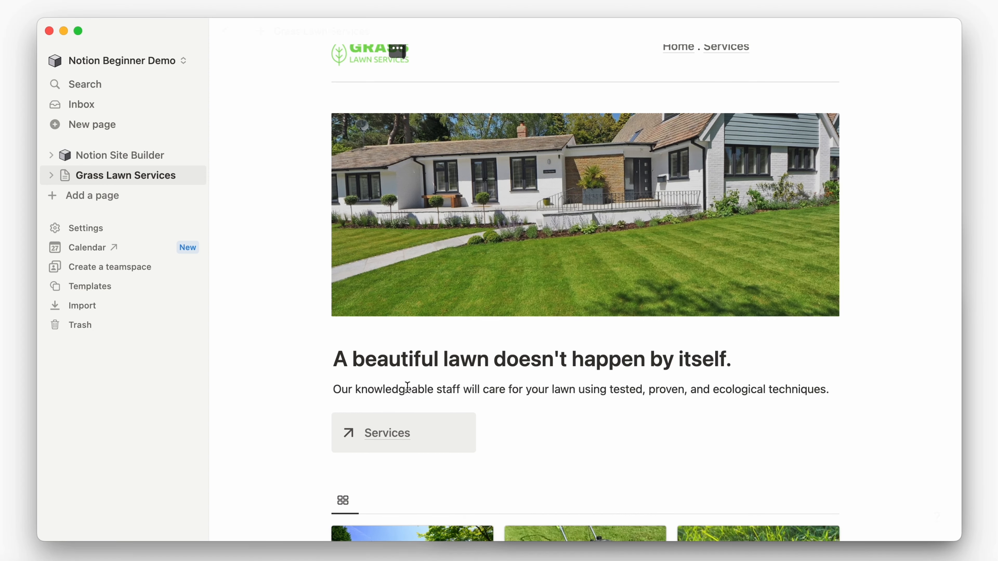
# Replace the "Feature 1" heading under About us with "Experienced Team" copied from Notes
pyautogui.scroll(-15, 406, 397)
pyautogui.press('super+Tab')
pyautogui.scroll(-1, 692, 370)
pyautogui.moveTo(745, 337); pyautogui.dragTo(659, 337)
pyautogui.press('super+c')
pyautogui.press('super+Tab')
pyautogui.moveTo(383, 309); pyautogui.dragTo(333, 306)
pyautogui.press('super+v')
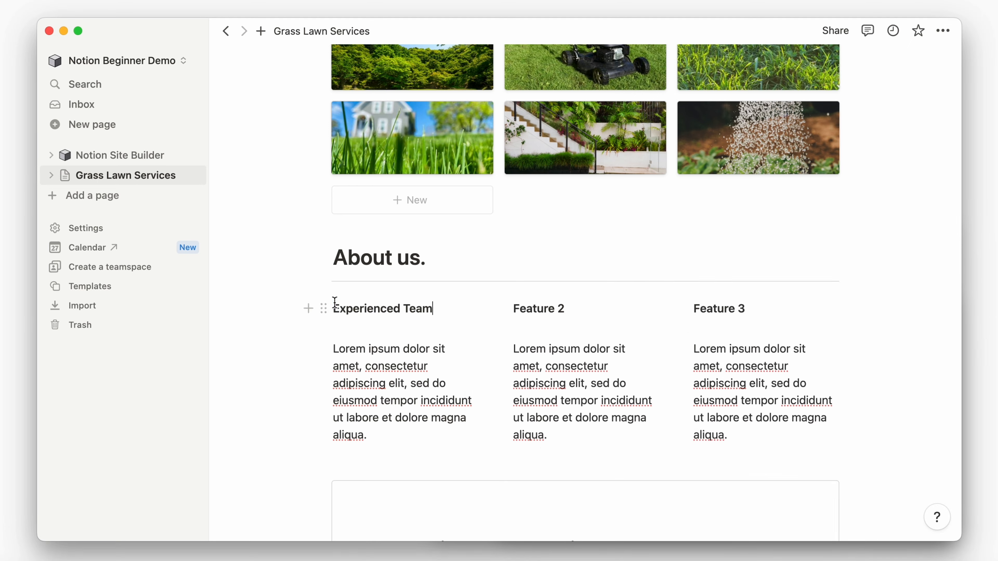
# Replace the placeholder paragraph under Experienced Team with the Notes text starting "We founded this company around the idea of knowledgeable teamwork."
pyautogui.press('super+Tab')
pyautogui.press('super+Tab')
pyautogui.moveTo(367, 436); pyautogui.dragTo(333, 349)
pyautogui.press('super+v')
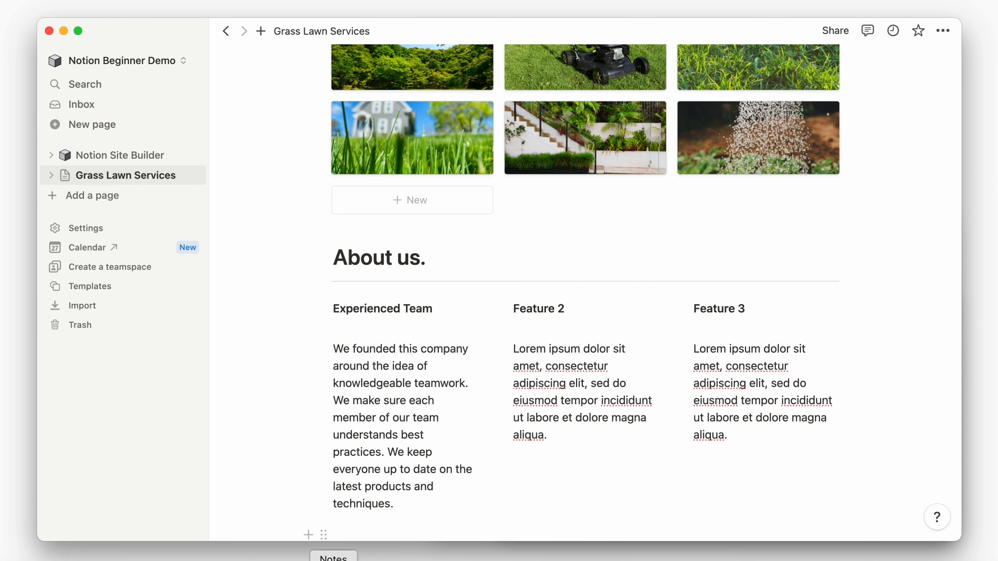
# Replace the "Feature 2" heading under About us with "Detail Oriented Service" copied from Notes
pyautogui.press('super+Tab')
pyautogui.moveTo(768, 398); pyautogui.dragTo(648, 398)
pyautogui.press('super+c')
pyautogui.press('super+Tab')
pyautogui.moveTo(565, 309); pyautogui.dragTo(501, 308)
pyautogui.press('super+v')
# Replace the second feature's placeholder paragraph with the Notes text starting "Our company pays special attention to the details of our work"
pyautogui.press('super+Tab')
pyautogui.scroll(-1, 786, 393)
pyautogui.moveTo(856, 414); pyautogui.dragTo(659, 389)
pyautogui.press('super+c')
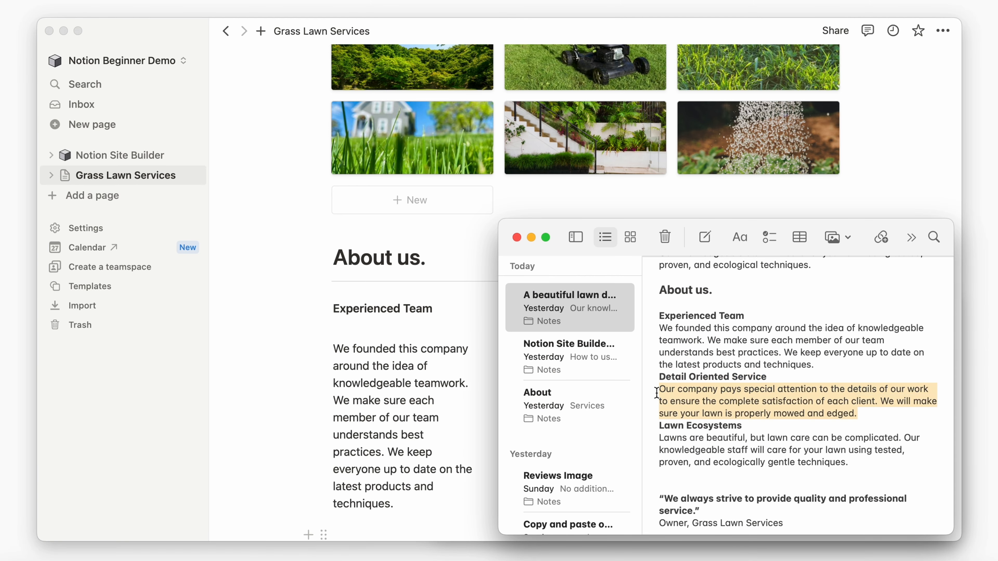
pyautogui.press('super+Tab')
pyautogui.moveTo(547, 435); pyautogui.dragTo(513, 348)
pyautogui.press('super+v')
# Replace the "Feature 3" heading under About us with "Lawn Ecosystems" copied from Notes
pyautogui.press('super+Tab')
pyautogui.press('super+c')
pyautogui.press('super+Tab')
pyautogui.moveTo(745, 309); pyautogui.dragTo(690, 308)
pyautogui.press('super+v')
# Replace the third feature's placeholder paragraph with the Notes text starting "Lawns are beautiful, but lawn care can be complicated."
pyautogui.press('super+Tab')
pyautogui.moveTo(848, 463); pyautogui.dragTo(659, 437)
pyautogui.press('super+c')
pyautogui.press('super+Tab')
pyautogui.moveTo(700, 346); pyautogui.dragTo(692, 348)
pyautogui.press('super+v')
# Replace the placeholder quote with "We always strive to provide quality and professional service." copied from Notes
pyautogui.click(334, 560)
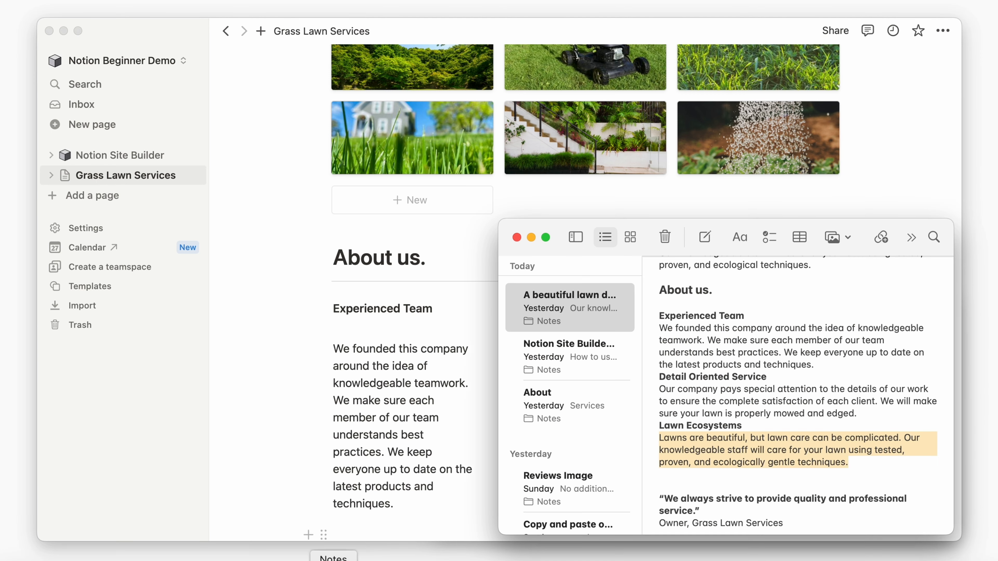
pyautogui.moveTo(702, 436); pyautogui.dragTo(658, 424)
pyautogui.press('super+c')
pyautogui.click(462, 424)
pyautogui.scroll(-7, 463, 424)
pyautogui.moveTo(513, 372); pyautogui.dragTo(375, 343)
pyautogui.press('super+v')
pyautogui.click(375, 343)
pyautogui.press('BackSpace')
# Replace the placeholder name below the quote with "Owner, Grass Lawn Services" copied from Notes
pyautogui.press('super+Tab')
pyautogui.moveTo(784, 454); pyautogui.dragTo(658, 453)
pyautogui.press('super+c')
pyautogui.press('super+Tab')
pyautogui.scroll(-5, 407, 456)
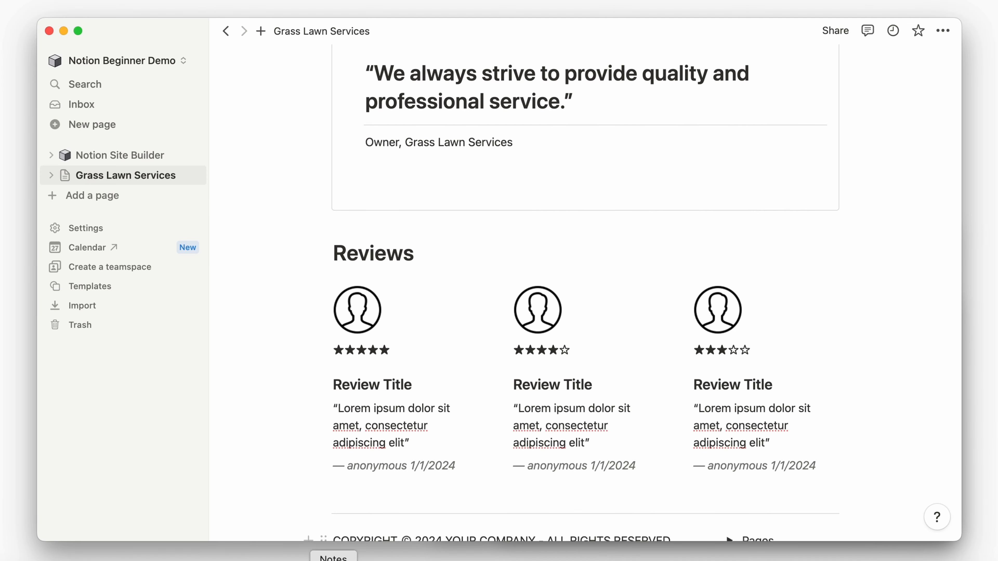
# Replace the first review's title with "Gorgeous Yard" copied from Notes
pyautogui.press('super+Tab')
pyautogui.moveTo(729, 500); pyautogui.dragTo(659, 499)
pyautogui.press('super+c')
pyautogui.press('super+Tab')
pyautogui.moveTo(411, 385); pyautogui.dragTo(341, 382)
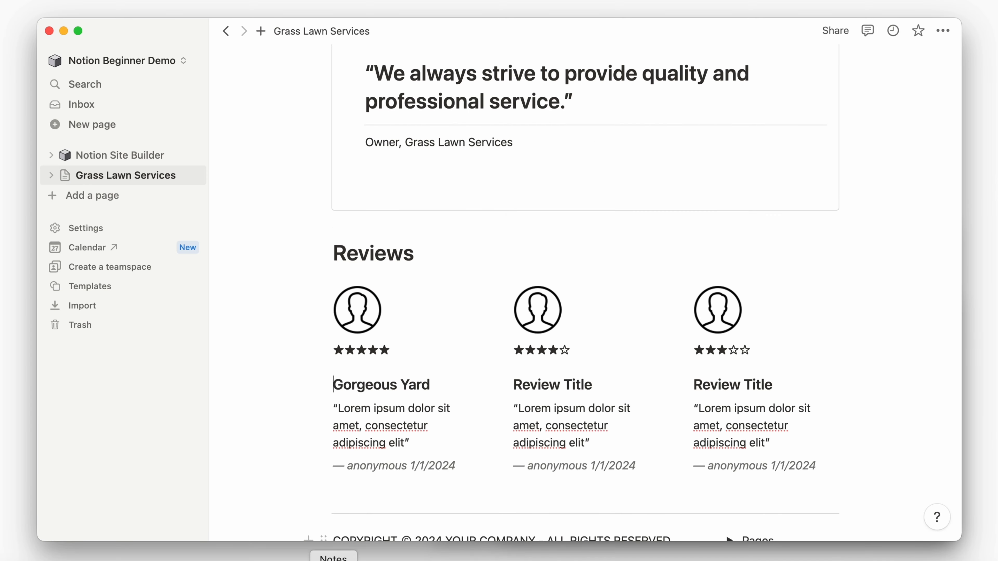
# Replace the second review's title with "Fixed Our Lawn" copied from Notes
pyautogui.click(334, 560)
pyautogui.scroll(-2, 731, 464)
pyautogui.moveTo(732, 464); pyautogui.dragTo(654, 467)
pyautogui.press('super+c')
pyautogui.press('super+Tab')
pyautogui.moveTo(591, 385); pyautogui.dragTo(524, 391)
# Replace the third review's title with "Perfect Suggestion" copied from Notes
pyautogui.press('super+Tab')
pyautogui.moveTo(749, 513); pyautogui.dragTo(659, 512)
pyautogui.press('super+c')
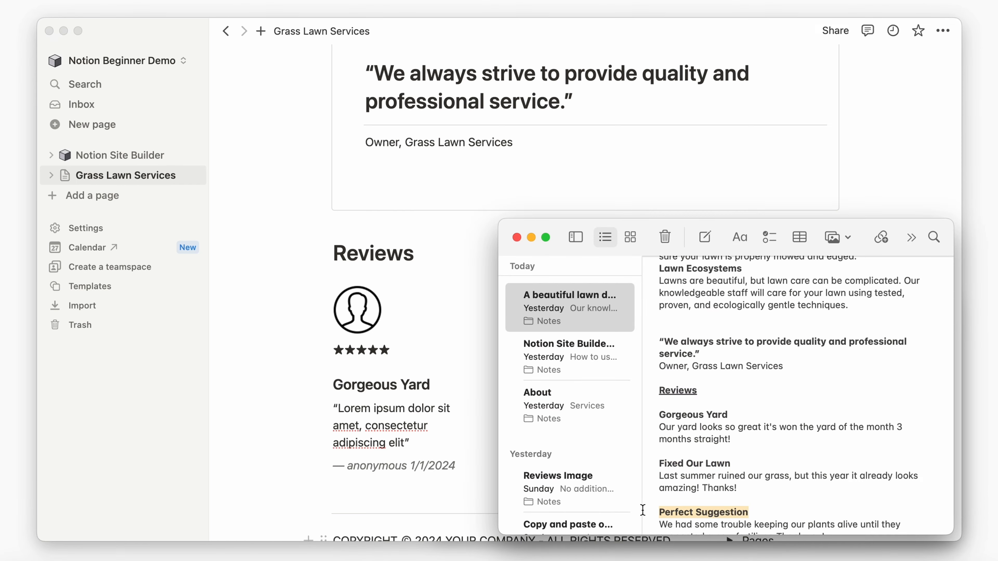
pyautogui.press('super+Tab')
pyautogui.press('super+v')
pyautogui.moveTo(771, 385); pyautogui.dragTo(694, 385)
pyautogui.press('BackSpace')
# Replace the Gorgeous Yard review's placeholder text with "Our yard looks so great it's won the yard of the month 3 months straight!" from Notes
pyautogui.press('super+Tab')
pyautogui.moveTo(747, 437); pyautogui.dragTo(659, 427)
pyautogui.press('super+c')
pyautogui.press('super+Tab')
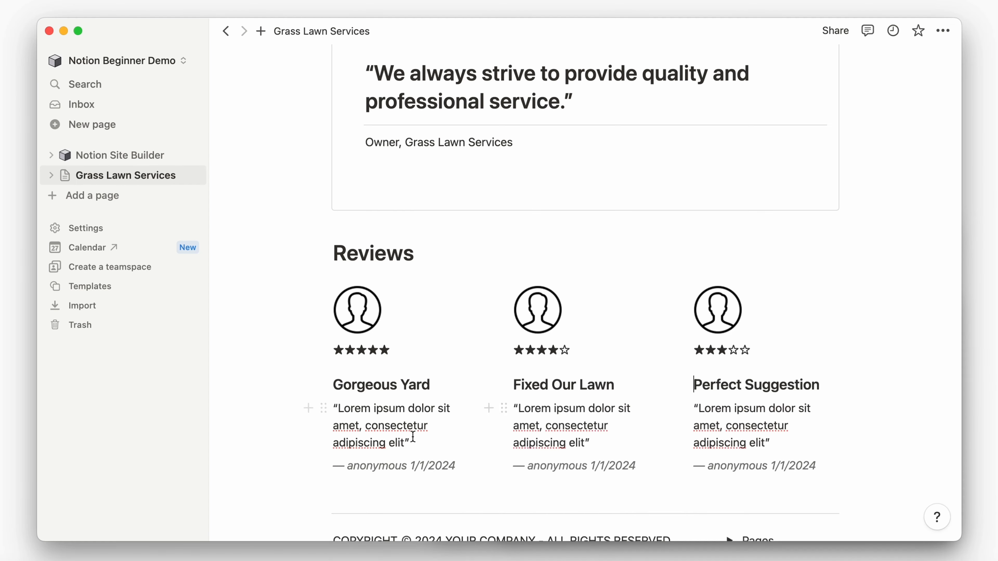
pyautogui.moveTo(412, 443); pyautogui.dragTo(332, 408)
pyautogui.press('super+v')
# Replace the Fixed Our Lawn review's text with "Last summer ruined our grass, but this year it already looks amazing! Thanks!" from Notes
pyautogui.press('super+Tab')
pyautogui.scroll(-2, 746, 433)
pyautogui.press('super+Tab')
pyautogui.moveTo(594, 444); pyautogui.dragTo(513, 408)
pyautogui.press('super+v')
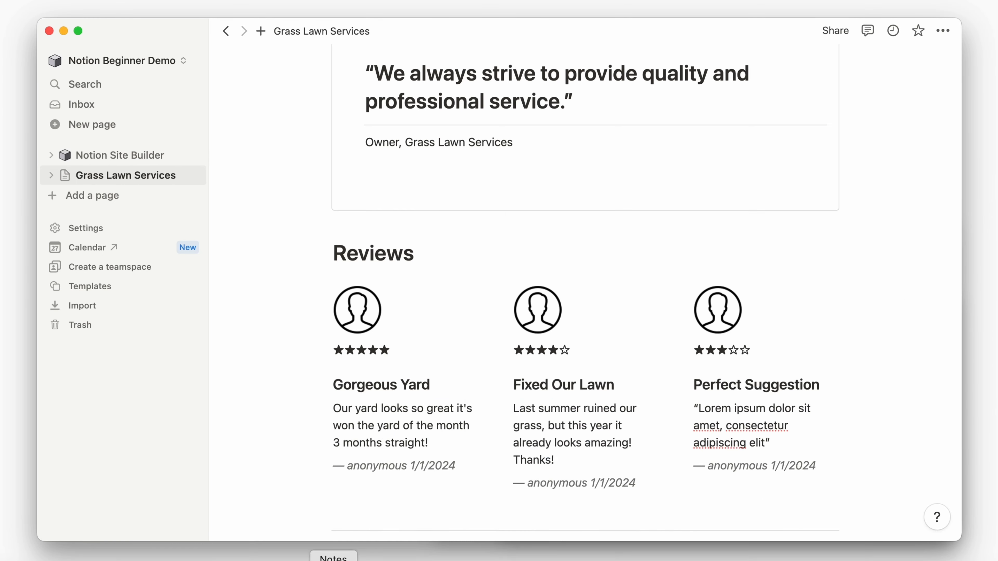
# Replace the Perfect Suggestion review's text with the paragraph about keeping plants alive and the new fertilizer, copied from Notes
pyautogui.press('super+Tab')
pyautogui.moveTo(853, 452); pyautogui.dragTo(659, 437)
pyautogui.press('super+c')
pyautogui.press('super+Tab')
pyautogui.moveTo(771, 444); pyautogui.dragTo(693, 408)
pyautogui.press('super+v')
# Delete the anonymous author and date lines below the reviews
pyautogui.scroll(-1, 693, 409)
pyautogui.moveTo(475, 413); pyautogui.dragTo(323, 416)
pyautogui.press('BackSpace')
pyautogui.press('BackSpace')
pyautogui.moveTo(638, 433); pyautogui.dragTo(514, 433)
pyautogui.press('BackSpace')
pyautogui.press('BackSpace')
pyautogui.press('BackSpace')
pyautogui.press('BackSpace')
# Replace the placeholder company name and rights text in the footer's copyright line with "GRASS LAWN SERVICES"
pyautogui.moveTo(820, 433); pyautogui.dragTo(446, 436)
pyautogui.scroll(-2, 668, 433)
pyautogui.write('GRASS LAWN SERVICES')
# Copy the first review's five-star rating over the second and third reviews' ratings
pyautogui.scroll(3, 505, 376)
pyautogui.moveTo(339, 376); pyautogui.dragTo(332, 374)
pyautogui.press('super+c')
pyautogui.moveTo(570, 373); pyautogui.dragTo(513, 373)
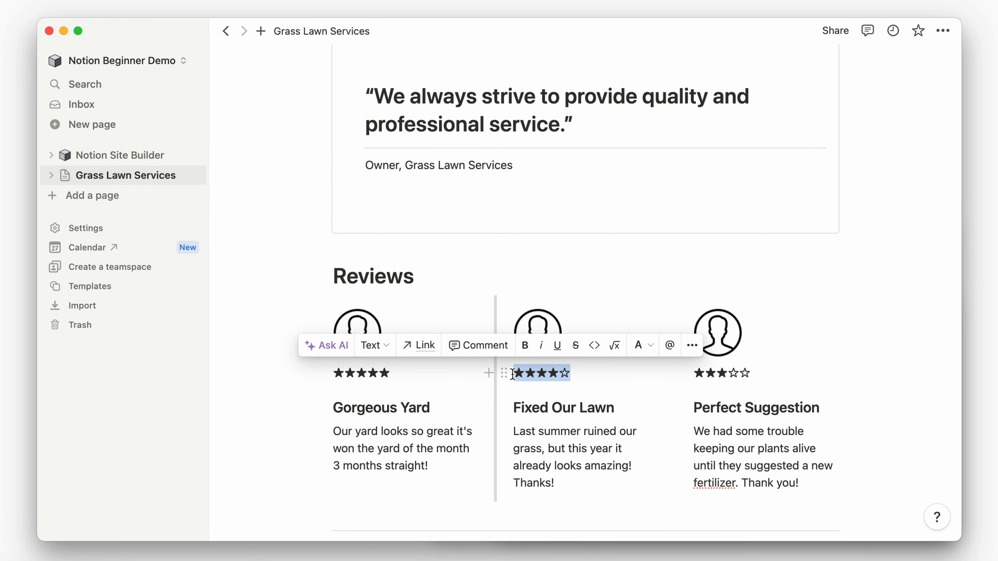
pyautogui.press('super+v')
pyautogui.moveTo(749, 373); pyautogui.dragTo(694, 373)
pyautogui.press('super+v')
# Give the Services link callout below the hero text a green background
pyautogui.scroll(10, 568, 331)
pyautogui.scroll(2, 568, 333)
pyautogui.click(326, 377)
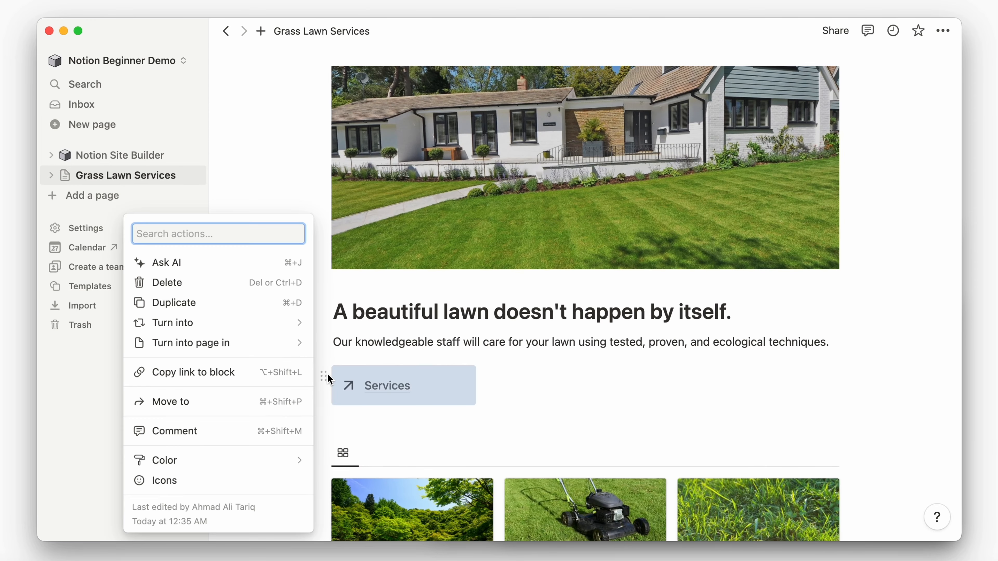
pyautogui.click(217, 462)
pyautogui.scroll(-3, 356, 479)
pyautogui.click(359, 490)
# Color the "About us." heading green
pyautogui.scroll(-10, 510, 414)
pyautogui.click(323, 229)
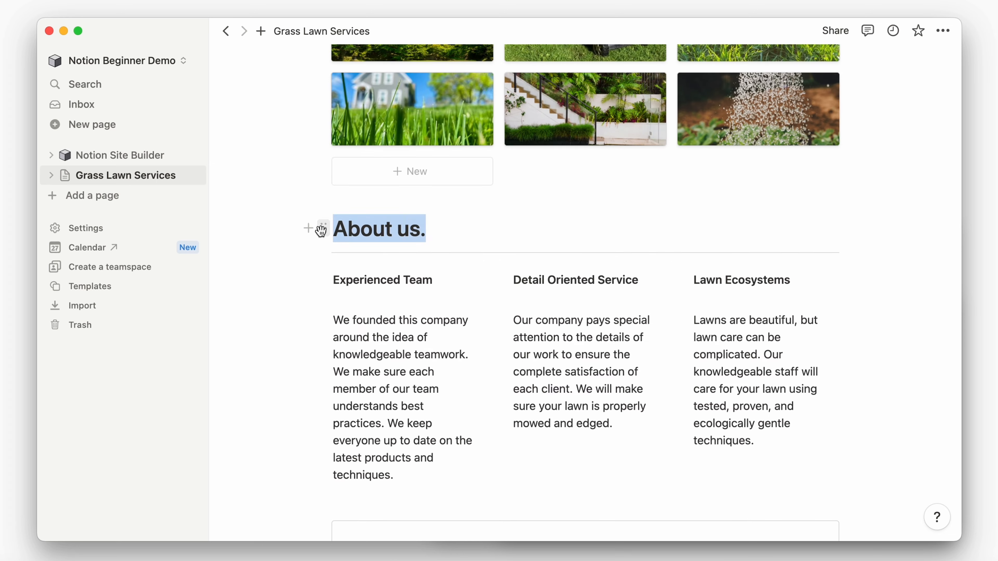
pyautogui.click(188, 327)
pyautogui.click(408, 329)
# Give the owner's quote callout a green background
pyautogui.scroll(-8, 410, 325)
pyautogui.click(324, 228)
pyautogui.moveTo(239, 317)
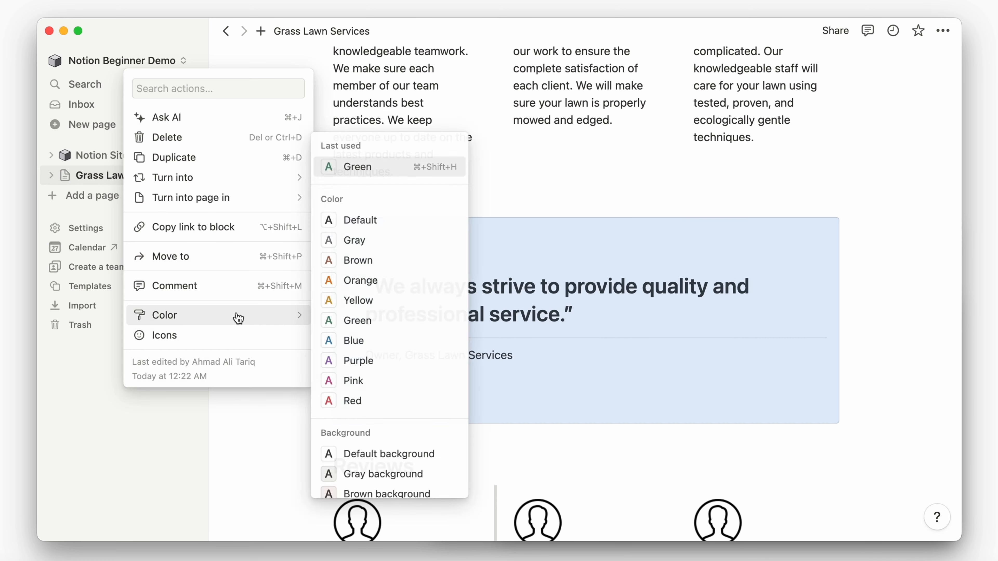
pyautogui.scroll(-4, 376, 361)
pyautogui.click(387, 404)
# Color the "Reviews" heading green
pyautogui.scroll(-2, 419, 377)
pyautogui.doubleClick(373, 264)
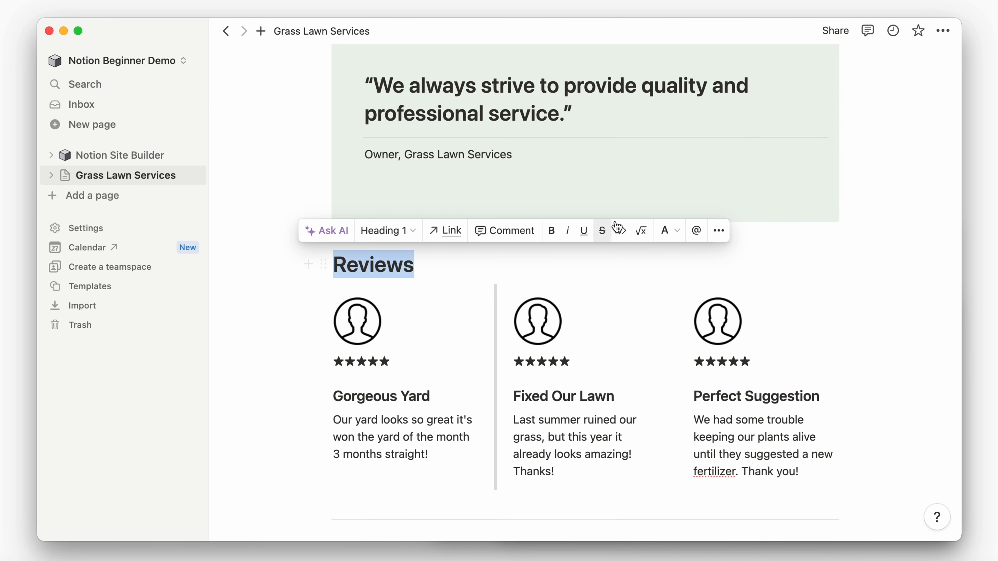
pyautogui.click(669, 230)
pyautogui.click(650, 354)
# Color the star ratings of all three reviews green
pyautogui.scroll(-3, 475, 379)
pyautogui.doubleClick(361, 264)
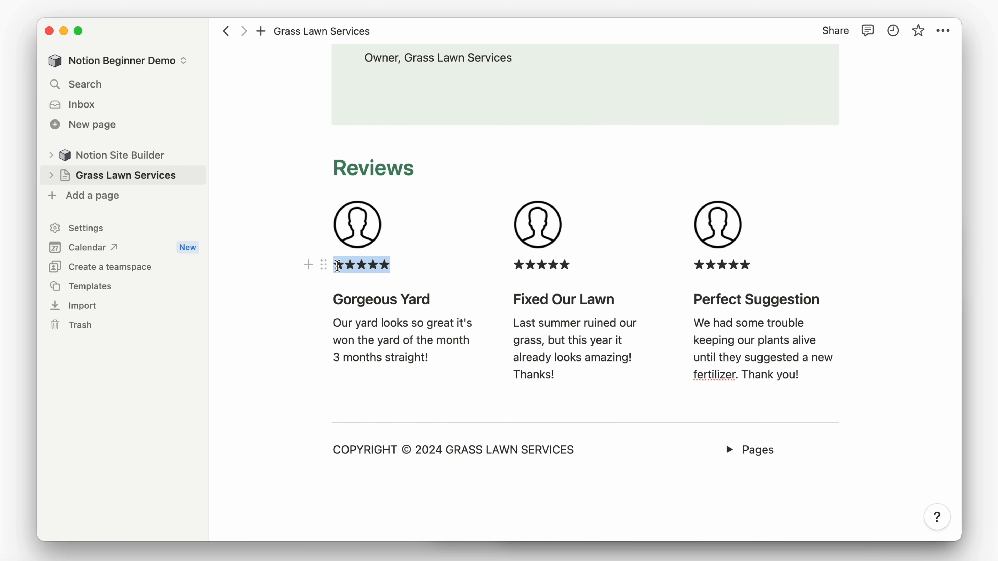
pyautogui.click(653, 238)
pyautogui.click(622, 205)
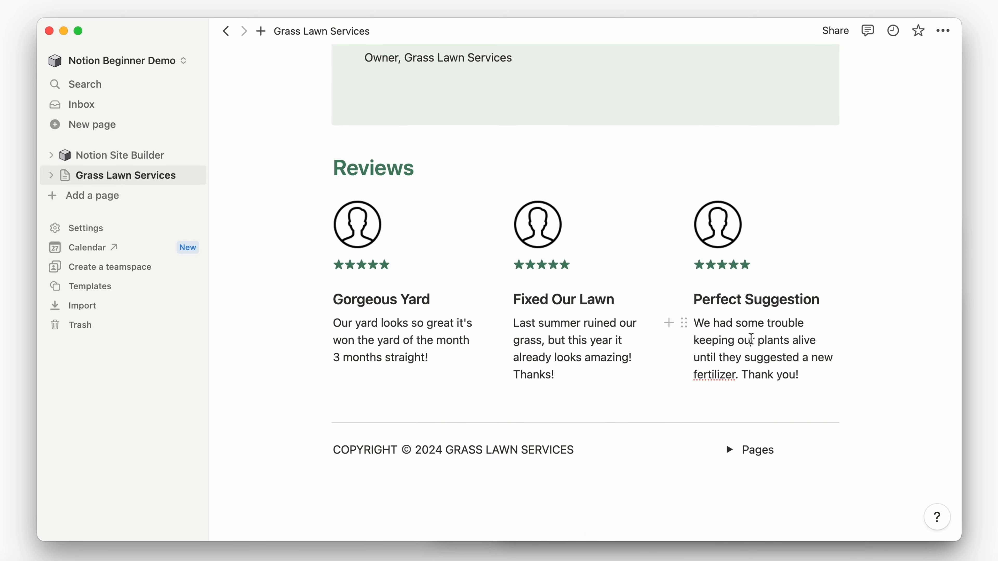
# On the Services subpage, replace the large placeholder image with the garden wheelbarrow photo from Finder
pyautogui.scroll(15, 786, 338)
pyautogui.click(726, 221)
pyautogui.scroll(-3, 588, 363)
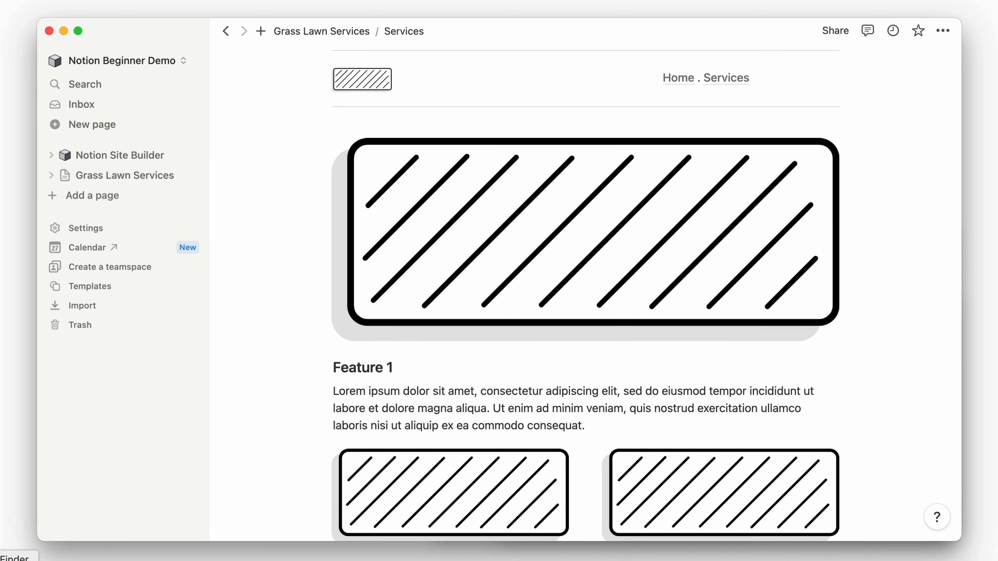
pyautogui.click(11, 560)
pyautogui.moveTo(757, 448); pyautogui.dragTo(397, 337)
pyautogui.click(468, 263)
pyautogui.press('BackSpace')
# Replace the Feature 2 and Feature 3 placeholder images with the hedge-trimming and lawn sprinkler photos from Finder
pyautogui.scroll(-5, 467, 259)
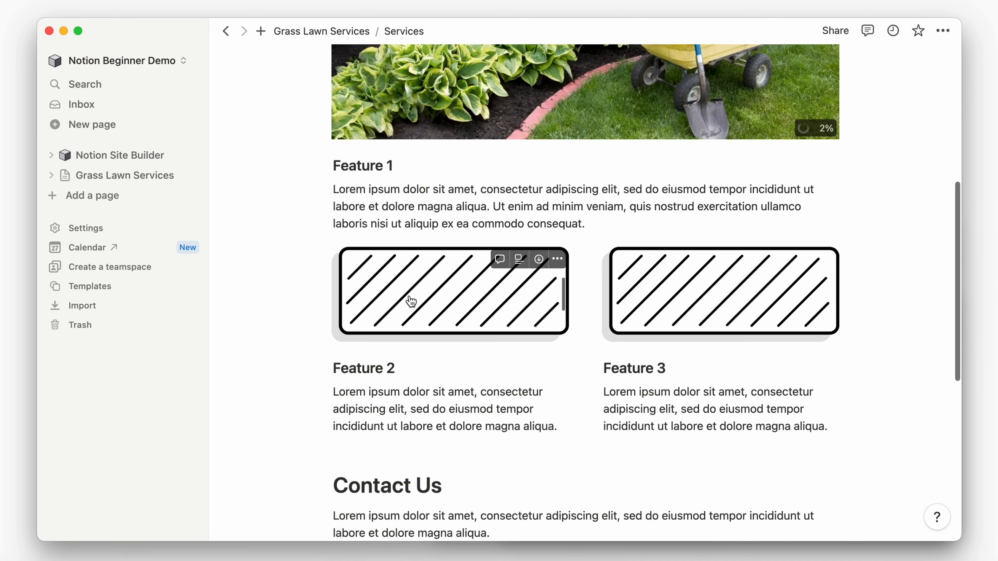
pyautogui.press('super+Tab')
pyautogui.moveTo(827, 447); pyautogui.dragTo(444, 342)
pyautogui.scroll(-7, 607, 233)
pyautogui.moveTo(908, 448); pyautogui.dragTo(739, 70)
pyautogui.scroll(2, 739, 71)
pyautogui.click(476, 117)
pyautogui.press('BackSpace')
pyautogui.click(706, 123)
pyautogui.press('BackSpace')
# Replace the Feature 1 heading with "Lawn & Yard Maintenance" copied from Notes
pyautogui.scroll(6, 706, 123)
pyautogui.click(305, 559)
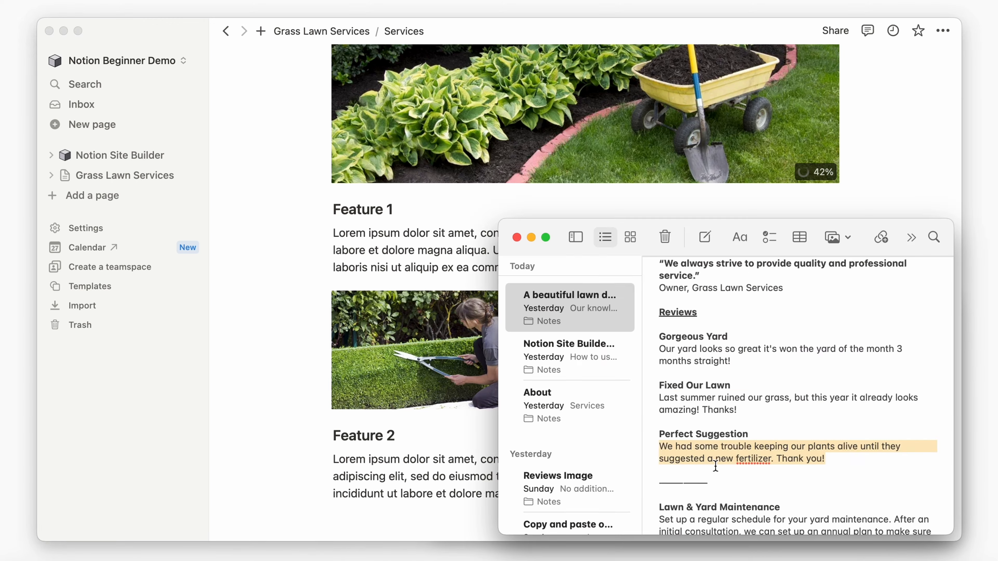
pyautogui.scroll(-4, 715, 464)
pyautogui.moveTo(781, 383); pyautogui.dragTo(623, 383)
pyautogui.press('super+c')
pyautogui.moveTo(393, 209); pyautogui.dragTo(327, 207)
pyautogui.press('super+v')
# Replace the placeholder text below Lawn & Yard Maintenance with the regular yard maintenance schedule description from Notes
pyautogui.click(334, 560)
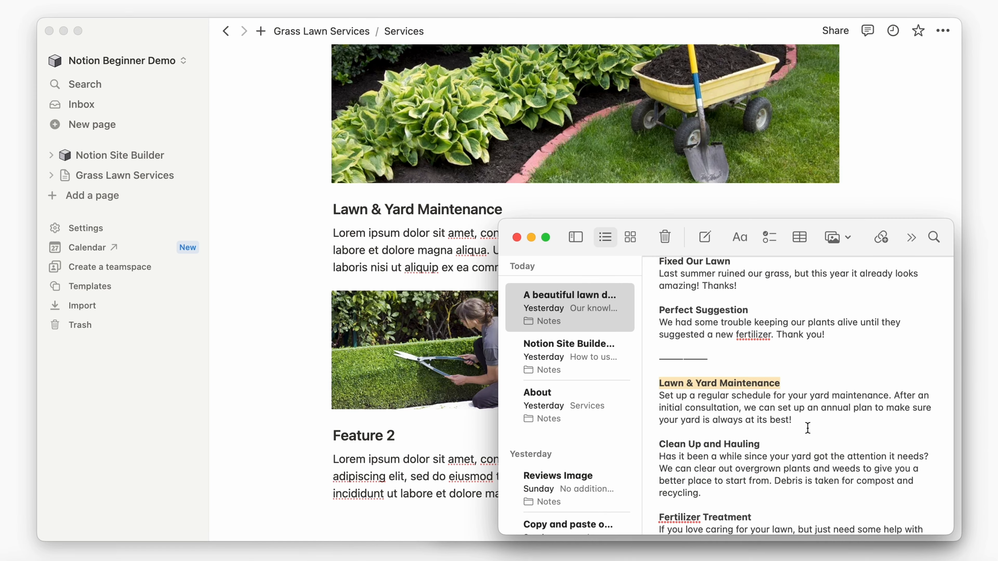
pyautogui.moveTo(794, 421); pyautogui.dragTo(659, 395)
pyautogui.press('super+c')
pyautogui.press('super+Tab')
pyautogui.moveTo(630, 268); pyautogui.dragTo(333, 233)
pyautogui.press('super+v')
# Replace the Feature 2 heading with "Clean Up and Hauling" copied from Notes
pyautogui.scroll(-2, 331, 283)
pyautogui.click(334, 560)
pyautogui.moveTo(659, 445); pyautogui.dragTo(779, 444)
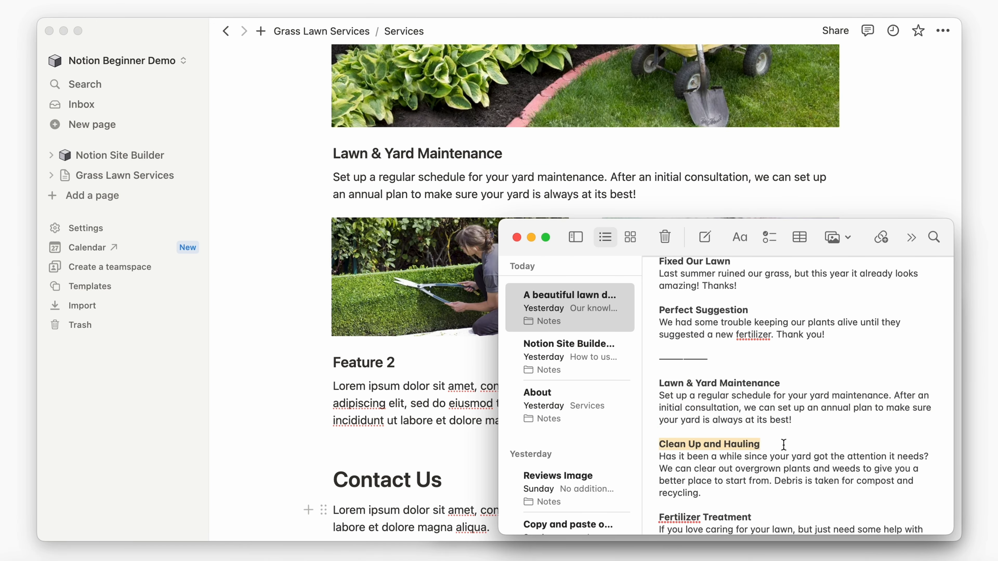
pyautogui.press('super+c')
pyautogui.press('super+Tab')
pyautogui.moveTo(395, 363); pyautogui.dragTo(319, 363)
pyautogui.press('super+v')
# Replace the placeholder text below Clean Up and Hauling with the overgrown plants and debris description from Notes
pyautogui.click(334, 560)
pyautogui.scroll(-2, 747, 432)
pyautogui.moveTo(704, 445); pyautogui.dragTo(654, 413)
pyautogui.press('super+c')
pyautogui.press('super+Tab')
pyautogui.moveTo(556, 421); pyautogui.dragTo(330, 384)
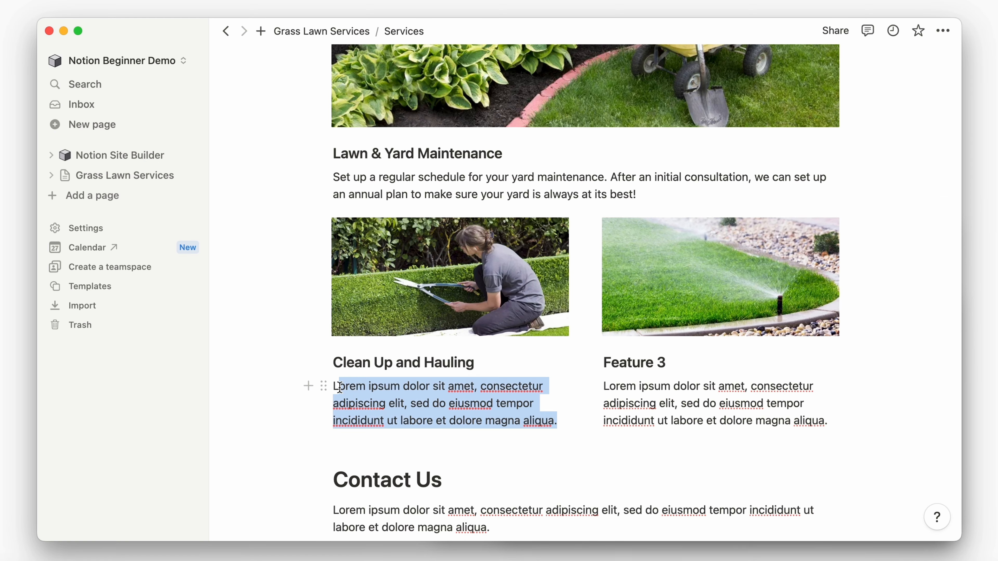
pyautogui.press('super+v')
# Replace the Feature 3 heading with "Fertilizer Treatment" copied from Notes
pyautogui.click(334, 560)
pyautogui.scroll(-3, 746, 433)
pyautogui.moveTo(659, 408); pyautogui.dragTo(753, 407)
pyautogui.press('super+Tab')
pyautogui.moveTo(666, 362); pyautogui.dragTo(918, 447)
# Replace the placeholder text below Fertilizer Treatment with the fertilizing and aeration description from Notes
pyautogui.click(334, 559)
pyautogui.press('super+c')
pyautogui.press('super+Tab')
pyautogui.scroll(-2, 707, 353)
pyautogui.moveTo(827, 342); pyautogui.dragTo(575, 305)
pyautogui.press('super+v')
# Replace the placeholder text below the Contact Us heading with "Contact us to book an appointment"
pyautogui.scroll(-2, 544, 428)
pyautogui.moveTo(545, 428); pyautogui.dragTo(334, 407)
pyautogui.press('BackSpace')
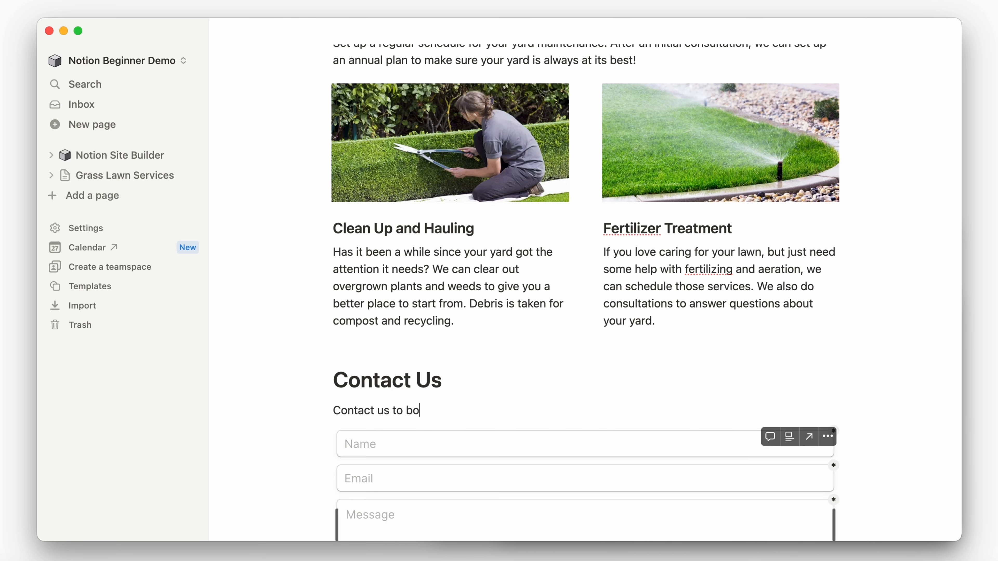
pyautogui.scroll(3, 488, 398)
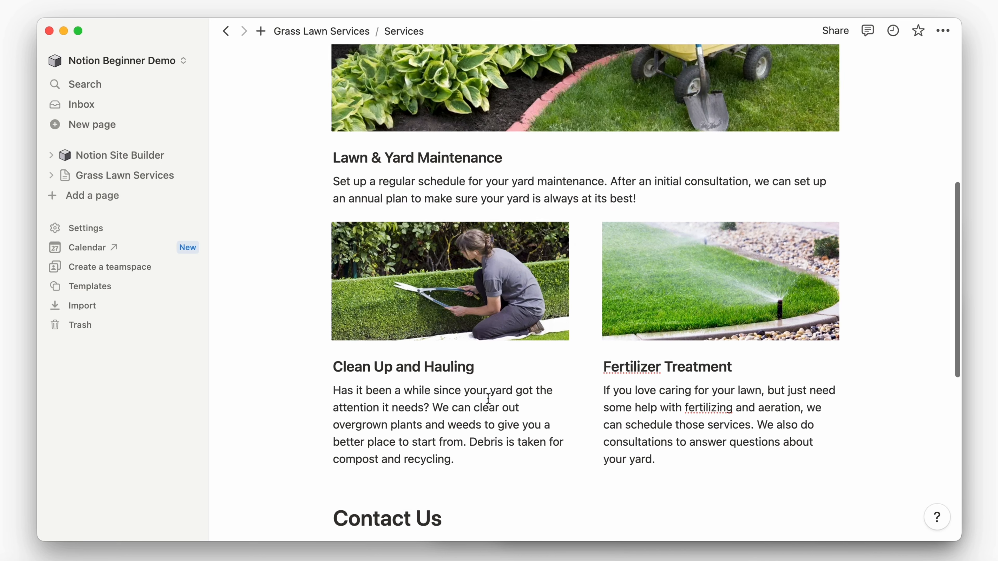
pyautogui.scroll(-2, 313, 235)
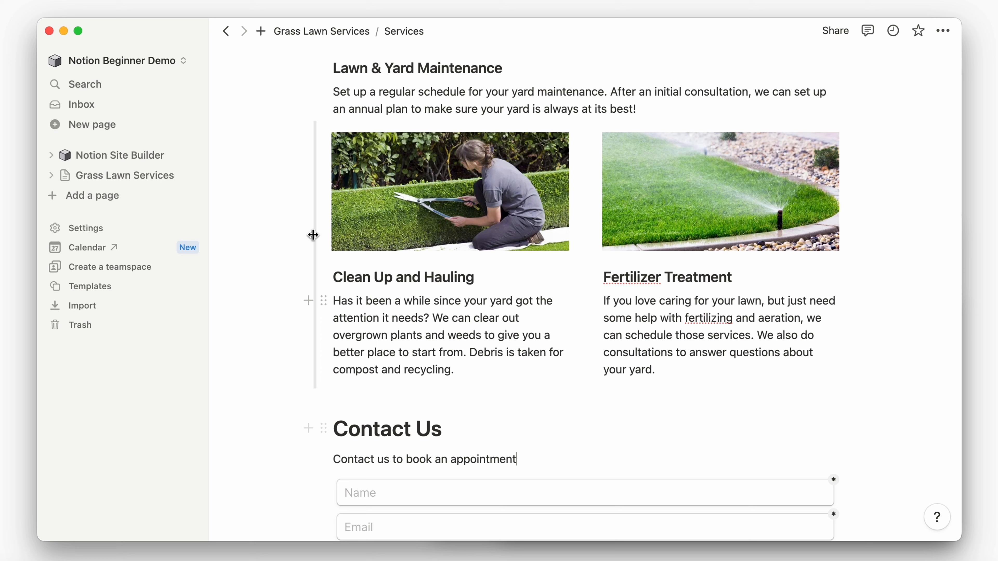
# Copy the Book an Appointment services component from the favorites in Notion Site Builder
pyautogui.click(310, 303)
pyautogui.click(118, 155)
pyautogui.scroll(-10, 580, 278)
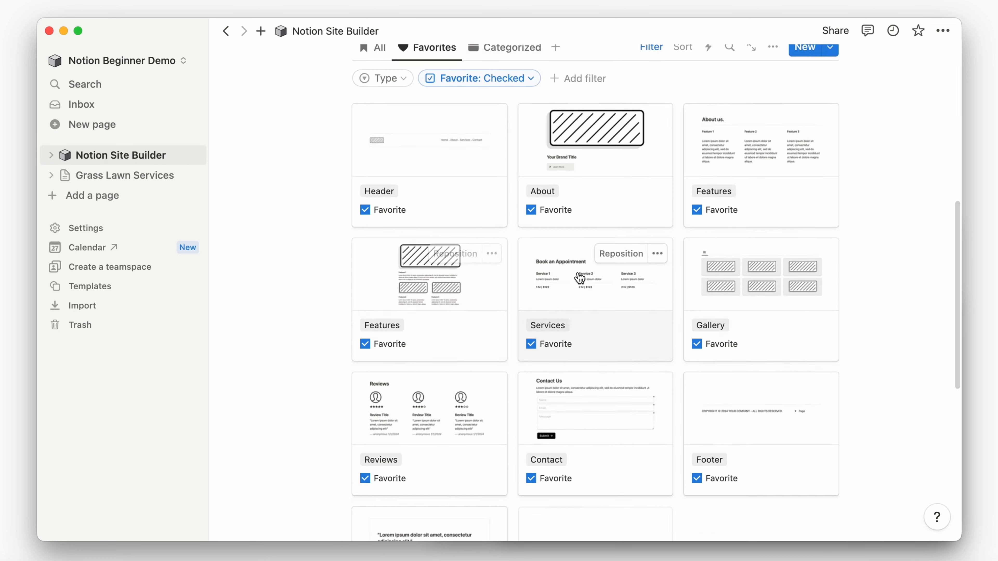
pyautogui.click(578, 273)
pyautogui.scroll(-5, 760, 402)
pyautogui.moveTo(801, 431); pyautogui.dragTo(240, 287)
pyautogui.click(49, 158)
# Paste the Book an Appointment component below the feature descriptions on the Grass Lawn Services site's Services subpage
pyautogui.click(134, 179)
pyautogui.scroll(-10, 409, 104)
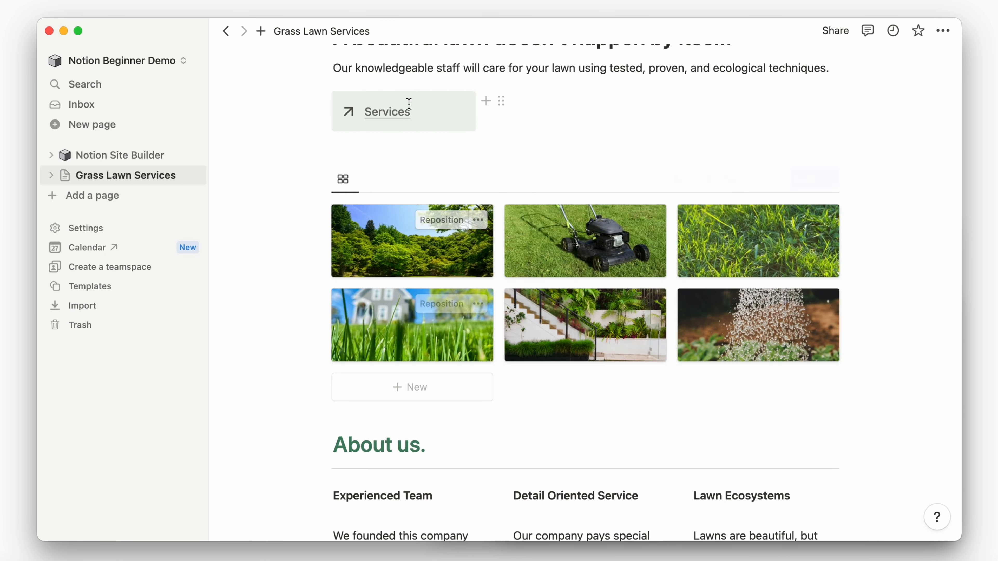
pyautogui.click(409, 104)
pyautogui.scroll(-10, 388, 271)
pyautogui.click(387, 270)
pyautogui.press('super+v')
# Set Service 1's duration and price line to "1 hr | $80" from Notes
pyautogui.press('super+Tab')
pyautogui.scroll(-3, 709, 399)
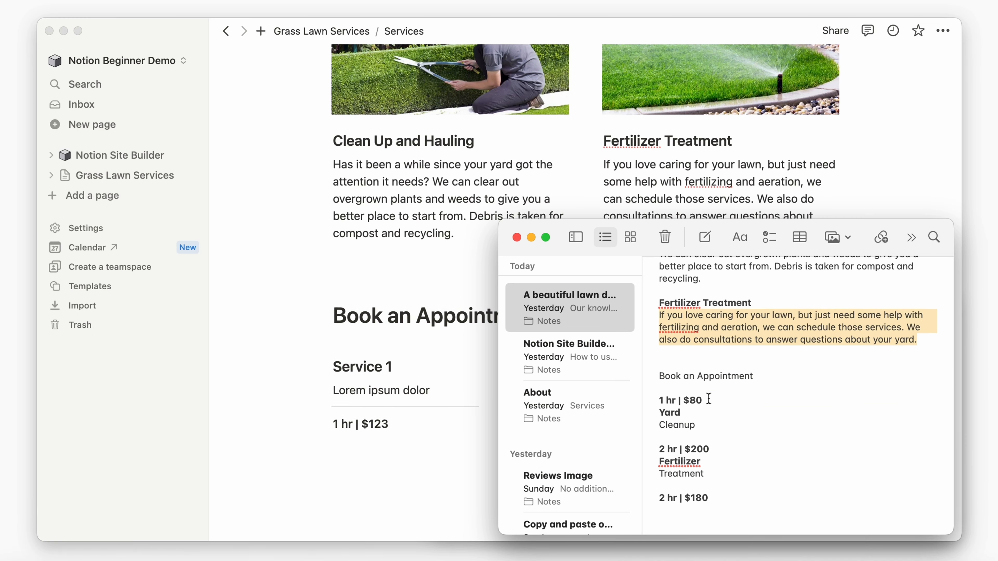
pyautogui.press('super+Tab')
pyautogui.write('1 hr | $80')
# Rename the Service 1 heading as "Lawn Mowing"
pyautogui.press('super+Tab')
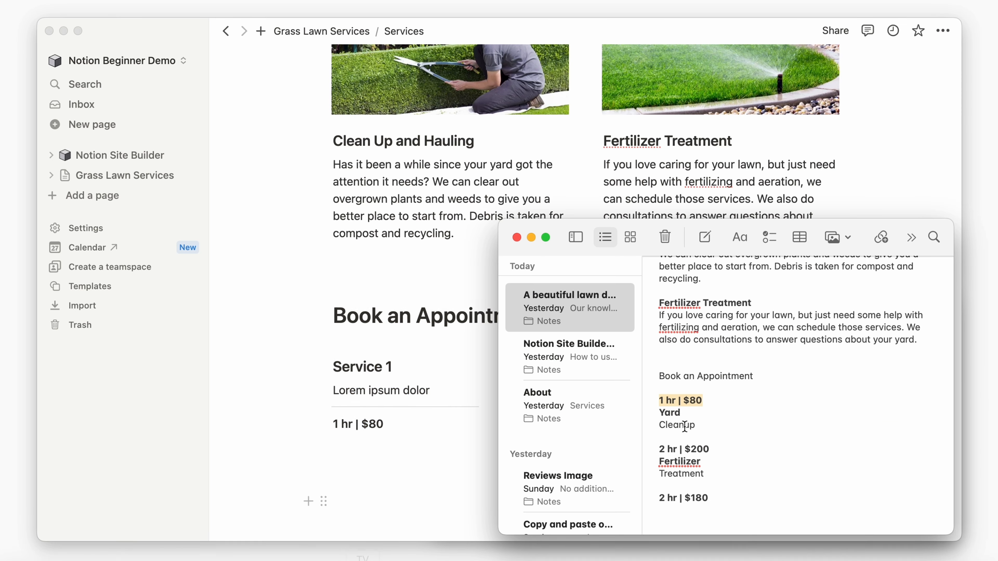
pyautogui.press('super+Tab')
pyautogui.tripleClick(406, 368)
pyautogui.write('Lawn Mowing')
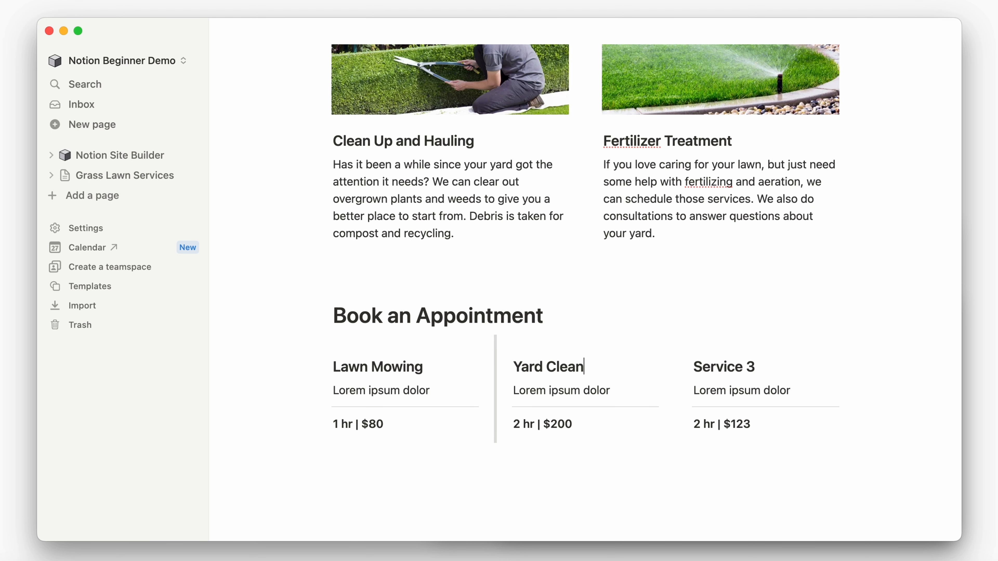
# Try to paste the third service's name, "Fertilizer Treatment", from Notes over the Service 3 heading, and undo the paste
pyautogui.click(344, 560)
pyautogui.moveTo(705, 467); pyautogui.dragTo(660, 454)
pyautogui.press('super+c')
pyautogui.press('super+Tab')
pyautogui.tripleClick(717, 370)
pyautogui.press('super+v')
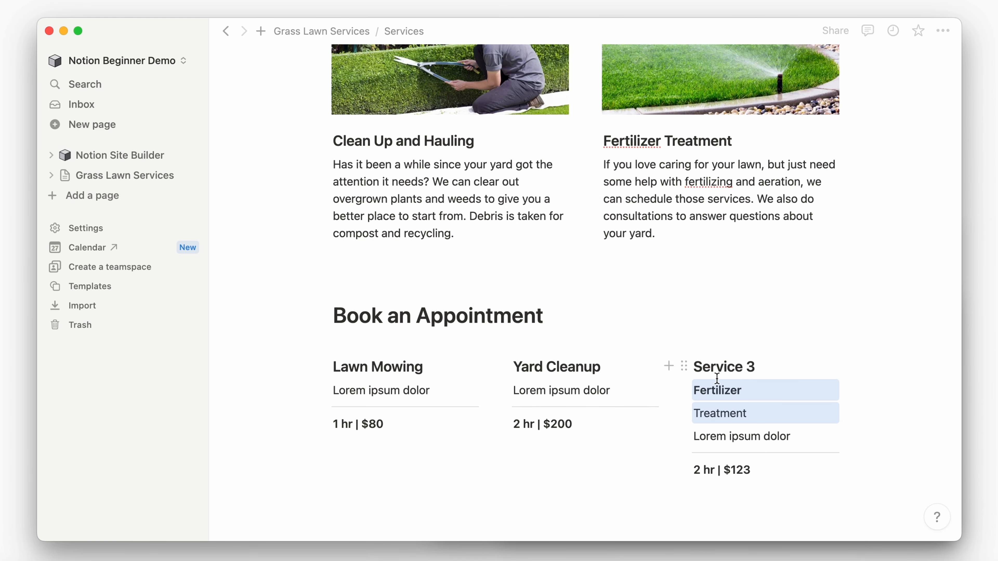
pyautogui.press('super+z')
# Rename the Service 3 heading as "Fertilizer Treatment"
pyautogui.write('Fertilizer')
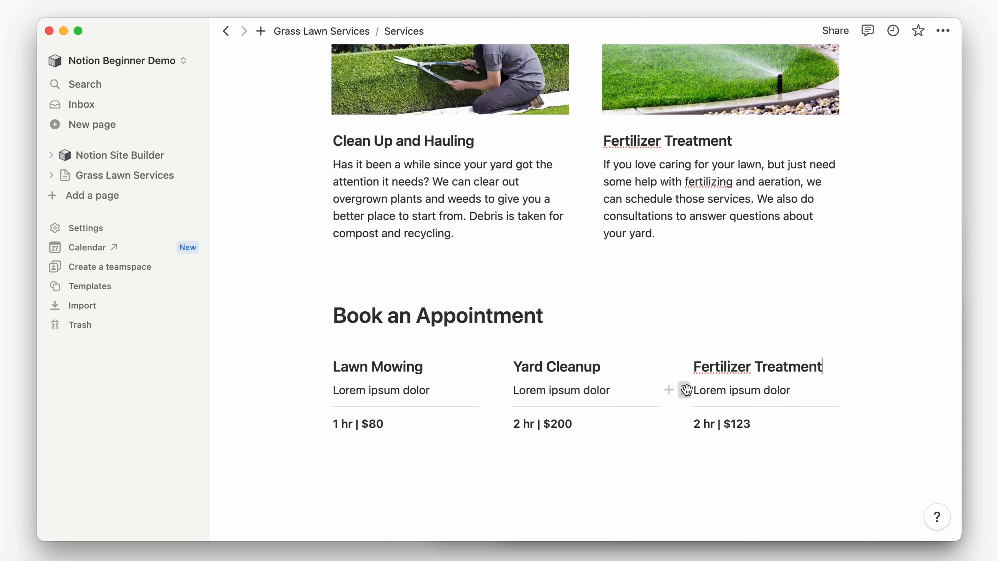
pyautogui.write(' Treatment')
# Delete the "Lorem ipsum dolor" description lines under the Fertilizer Treatment, Yard Cleanup and Lawn Mowing headings
pyautogui.click(686, 391)
pyautogui.press('Delete')
pyautogui.click(506, 391)
pyautogui.press('Delete')
pyautogui.click(324, 390)
pyautogui.press('Delete')
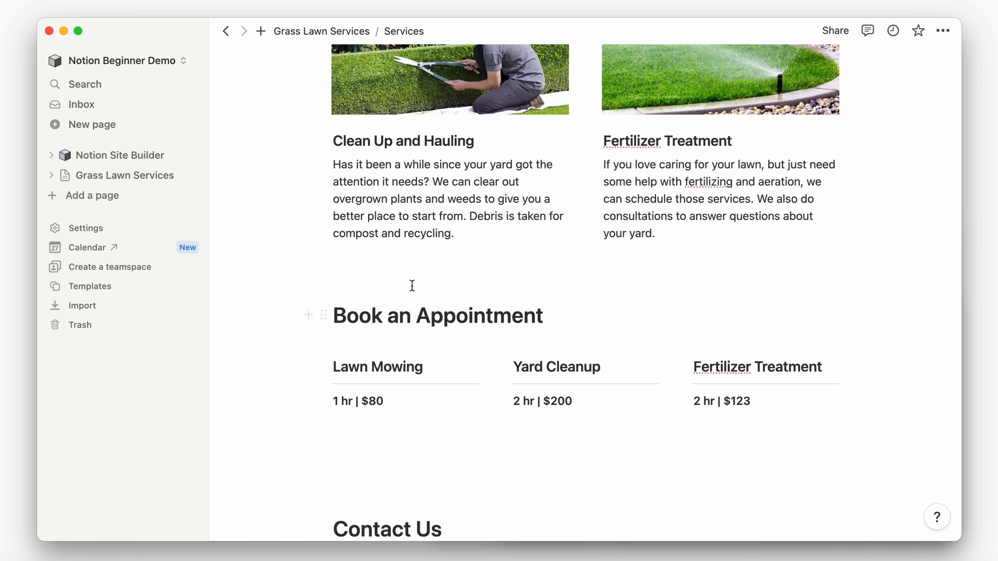
# Remove the extra blank lines above the Book an Appointment and Contact Us headings
pyautogui.press('BackSpace')
pyautogui.scroll(-3, 585, 291)
pyautogui.click(393, 325)
pyautogui.press('BackSpace')
pyautogui.press('BackSpace')
pyautogui.scroll(3, 322, 265)
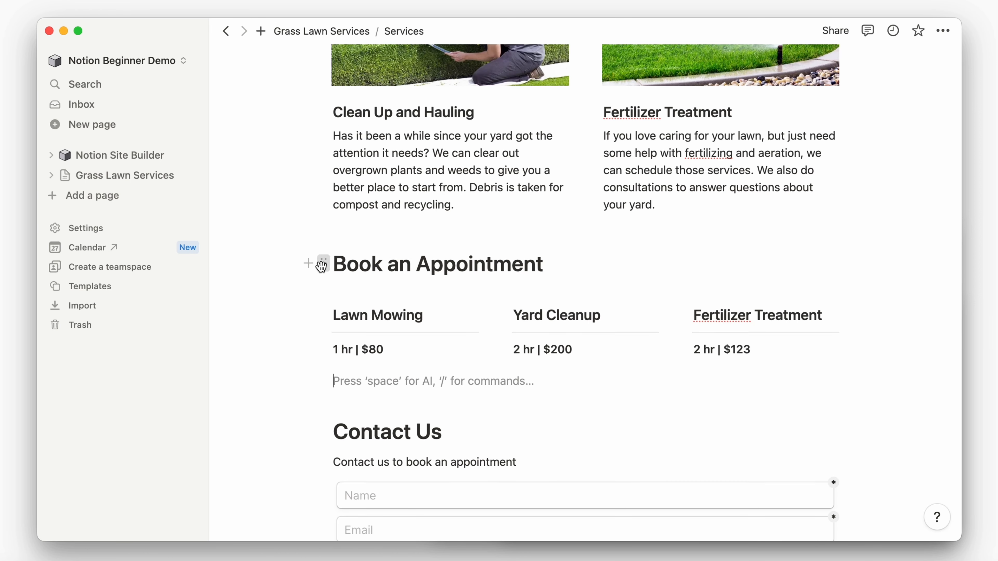
# Color the Book an Appointment and Contact Us headings green
pyautogui.click(322, 264)
pyautogui.moveTo(246, 361)
pyautogui.click(354, 355)
pyautogui.scroll(-3, 274, 354)
pyautogui.click(323, 341)
pyautogui.moveTo(243, 437)
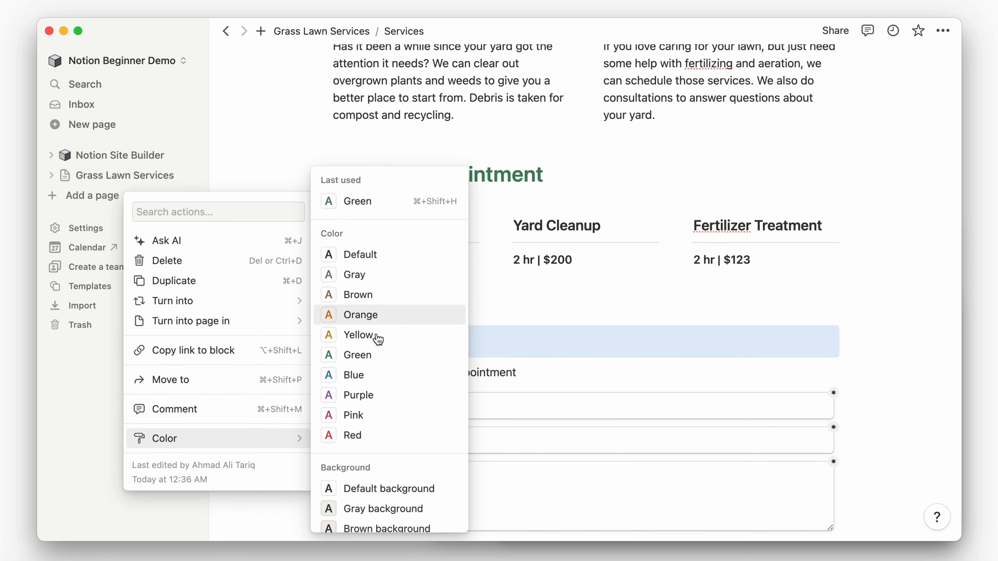
pyautogui.click(393, 353)
# Return to the Grass Lawn Services home page and review its sections from the header image to the reviews
pyautogui.scroll(15, 648, 205)
pyautogui.click(677, 202)
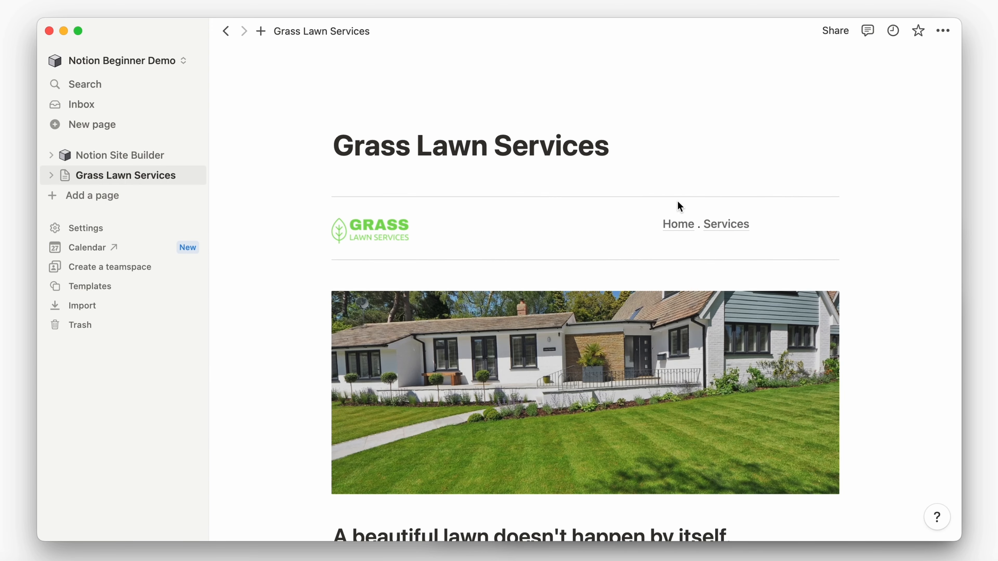
pyautogui.scroll(-3, 677, 200)
pyautogui.scroll(-20, 677, 200)
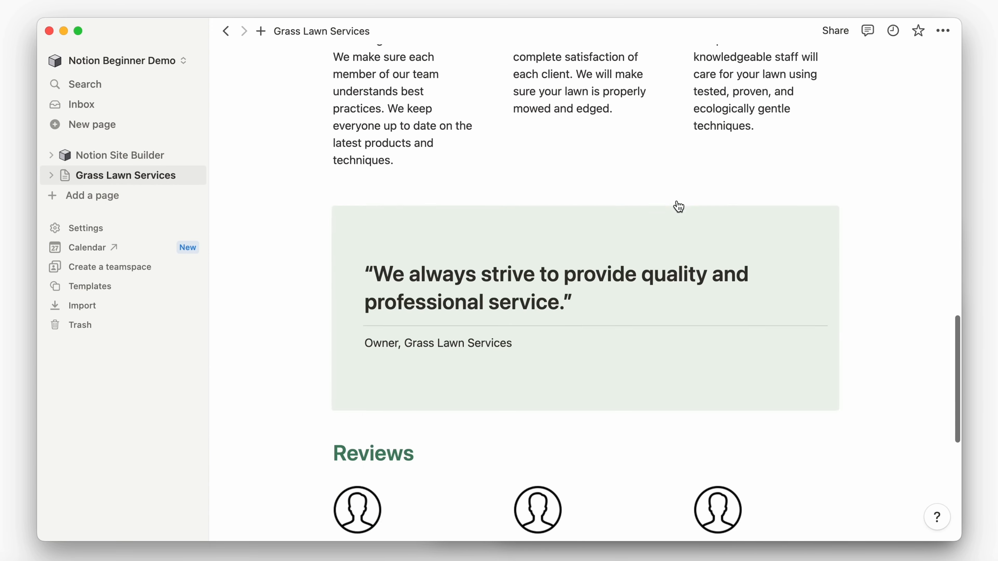
pyautogui.scroll(-5, 677, 200)
pyautogui.scroll(20, 677, 201)
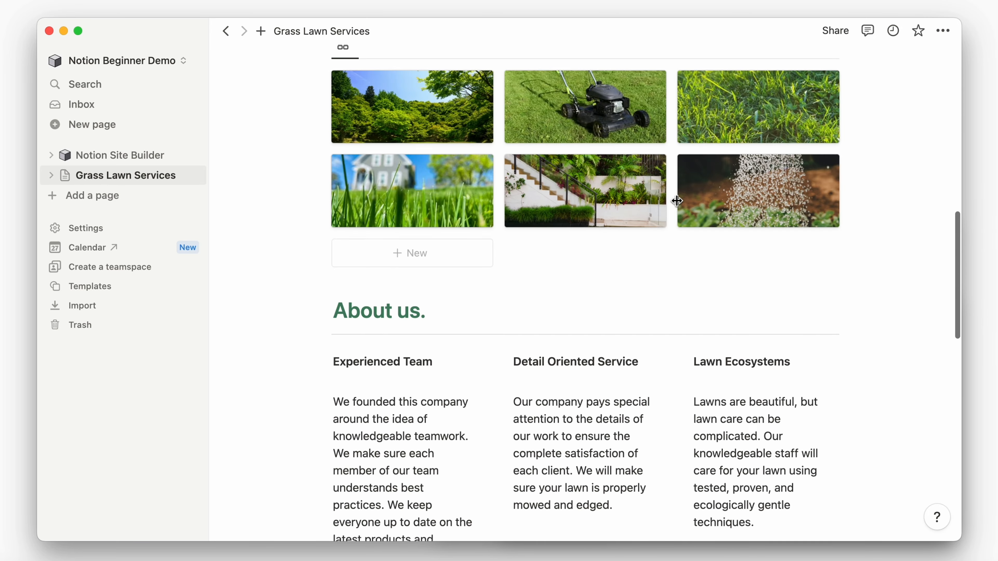
pyautogui.scroll(5, 676, 205)
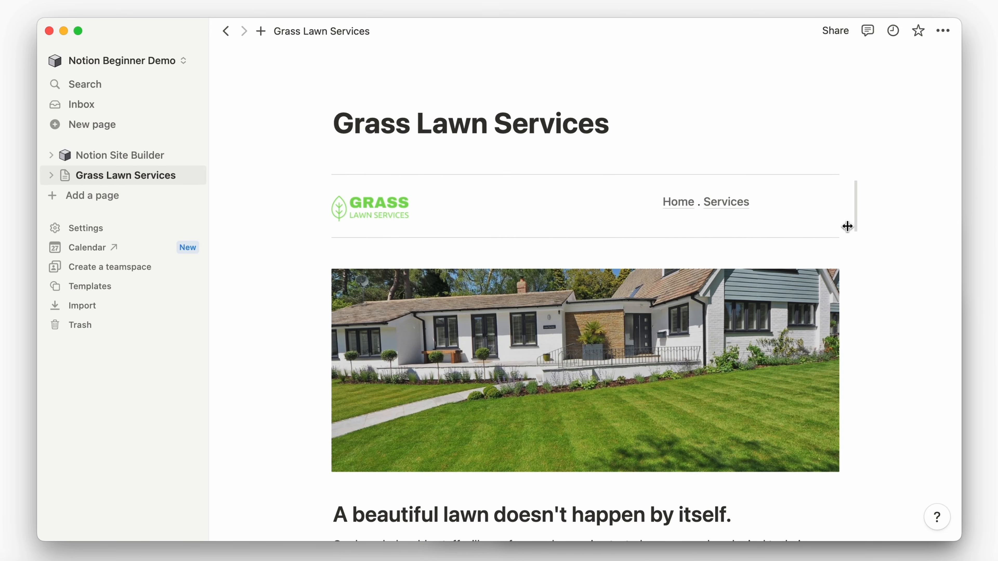
pyautogui.scroll(2, 848, 226)
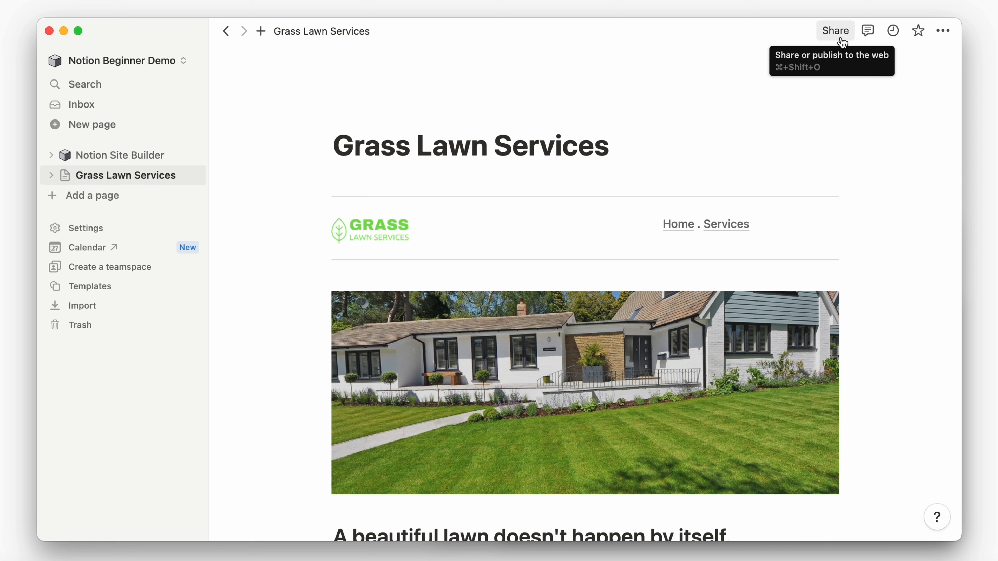
# Publish the Grass Lawn Services page to the web and copy its public site link
pyautogui.click(835, 31)
pyautogui.click(660, 63)
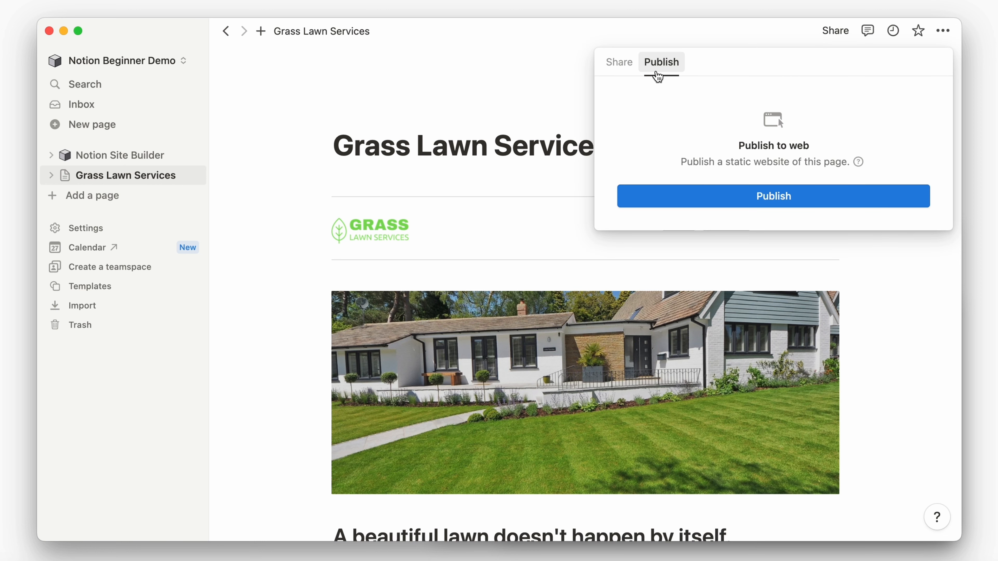
pyautogui.click(721, 200)
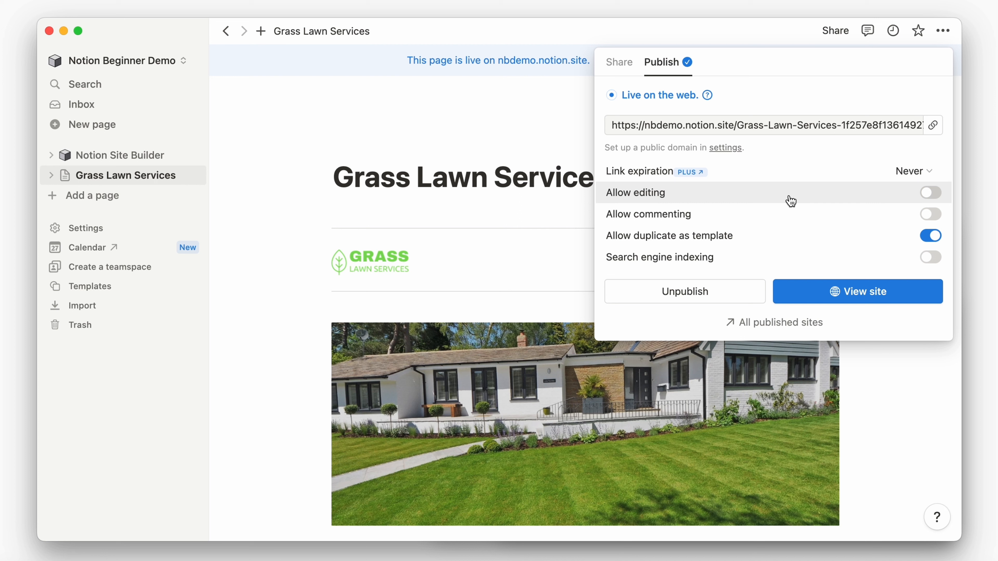
pyautogui.click(937, 139)
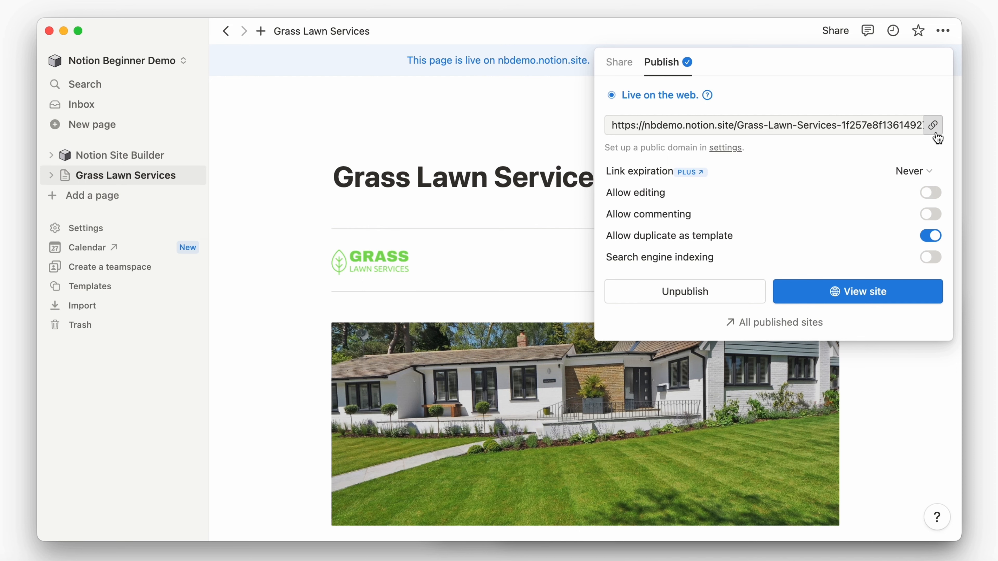
pyautogui.press('Escape')
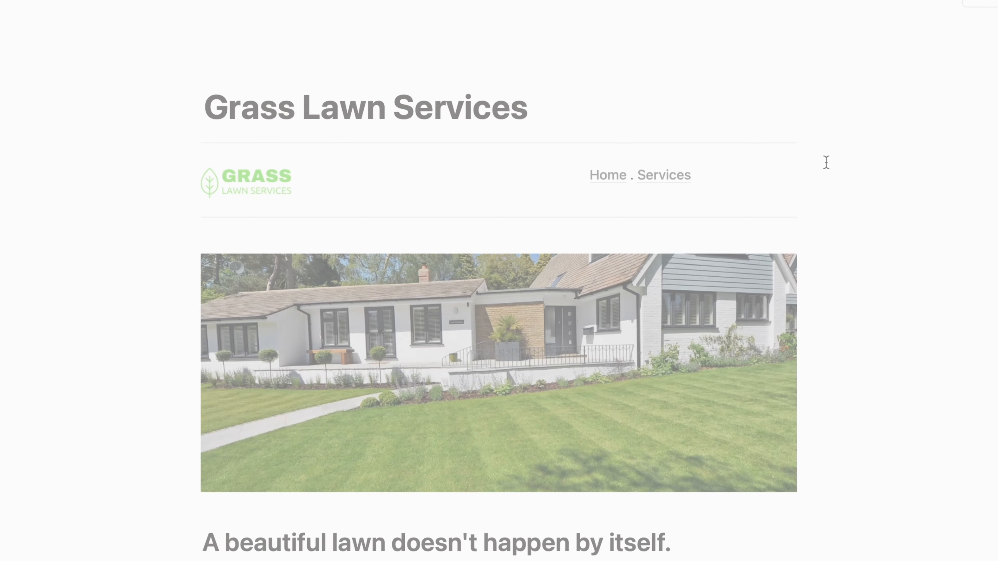
# Review the published home page from the header through the gallery, About us, quote and Reviews sections to the footer
pyautogui.scroll(-5, 826, 161)
pyautogui.scroll(-8, 827, 162)
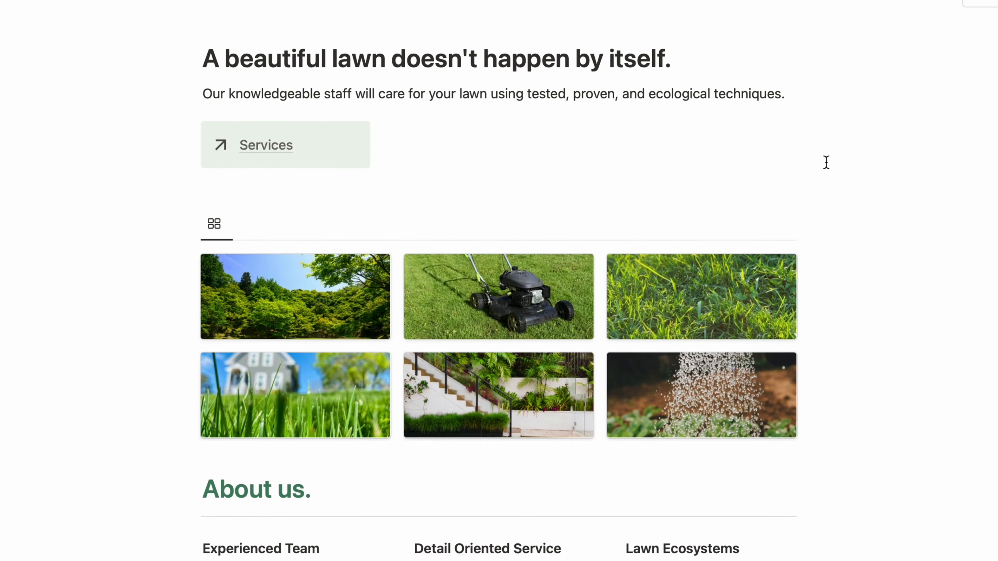
pyautogui.scroll(-10, 826, 162)
pyautogui.scroll(-7, 827, 162)
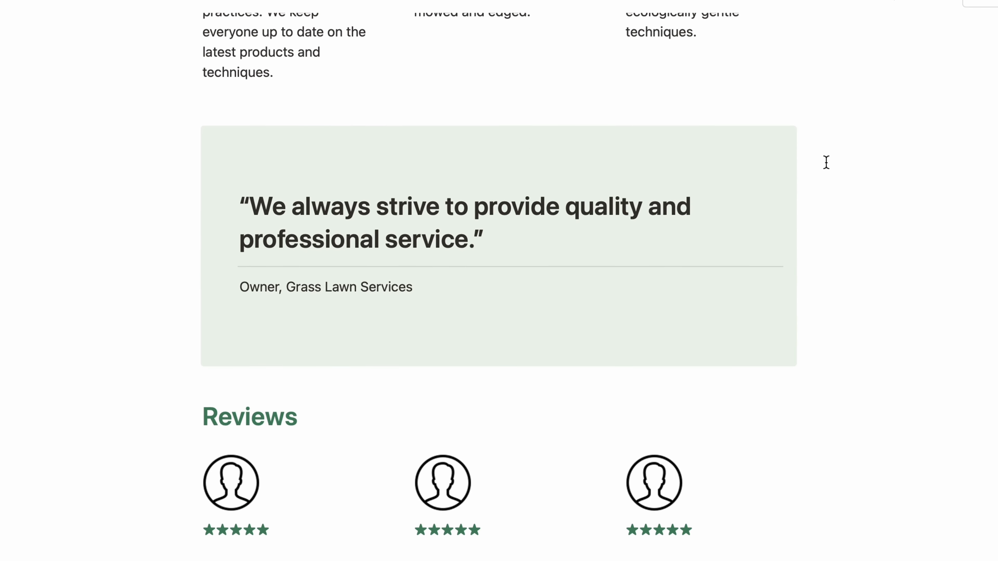
pyautogui.scroll(-9, 826, 162)
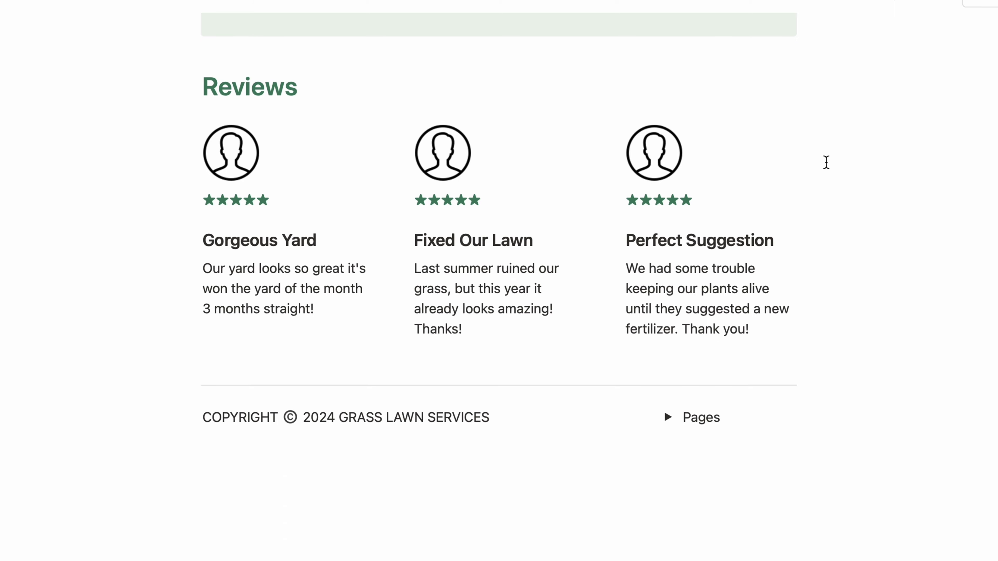
pyautogui.scroll(14, 826, 162)
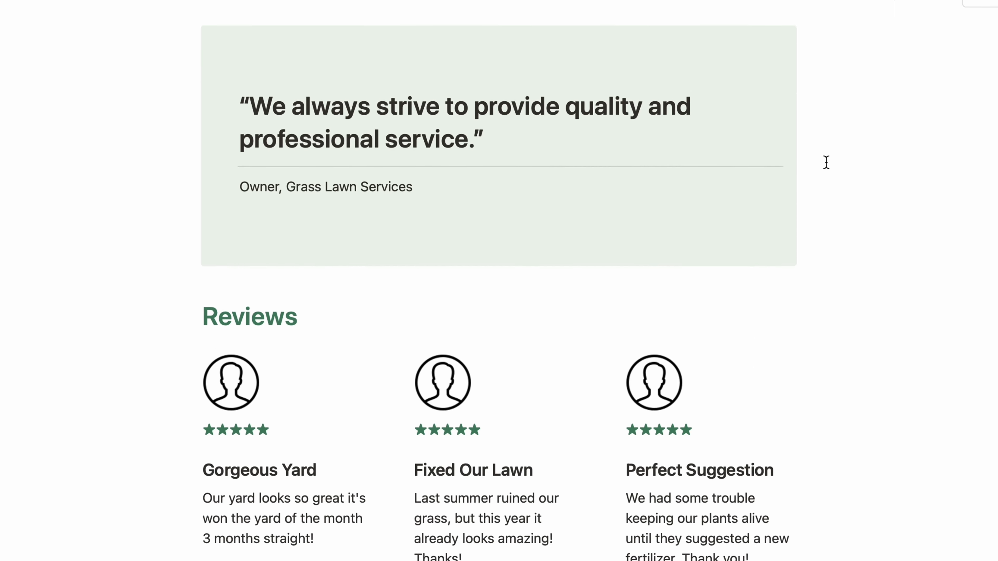
pyautogui.scroll(9, 826, 162)
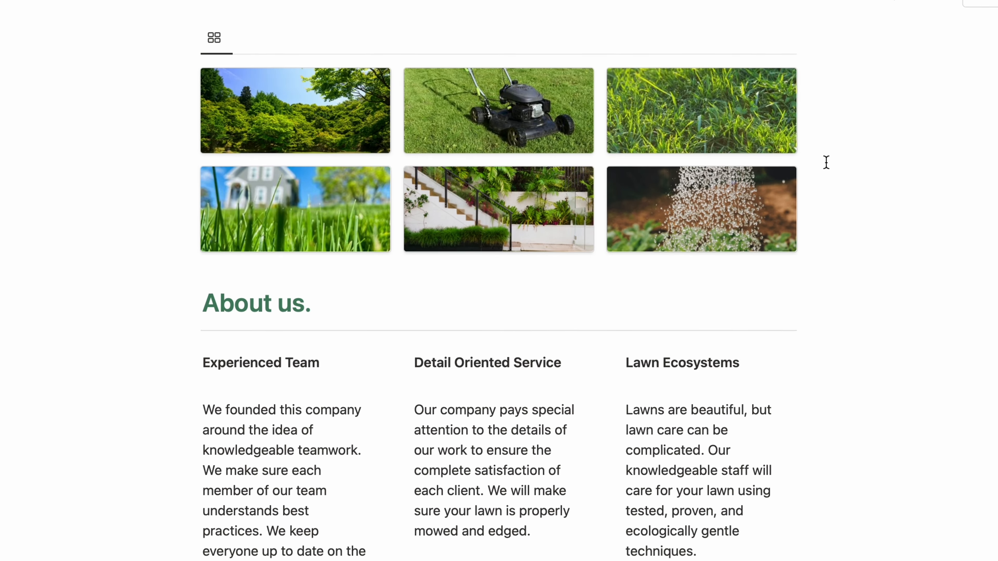
pyautogui.scroll(16, 826, 162)
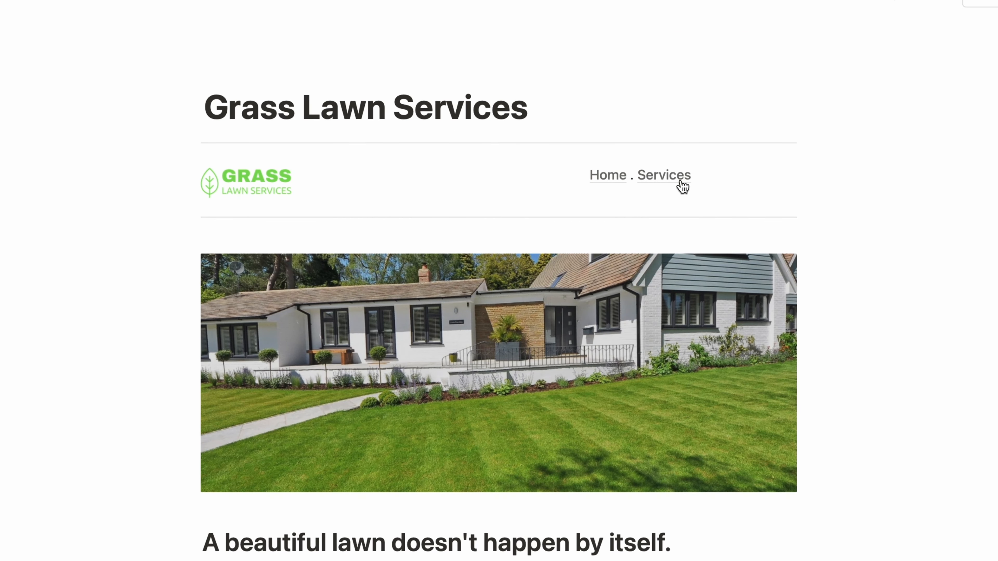
# Open the Services page of the published site, review its services, pricing and contact form, and return to Home
pyautogui.click(682, 180)
pyautogui.scroll(-13, 820, 183)
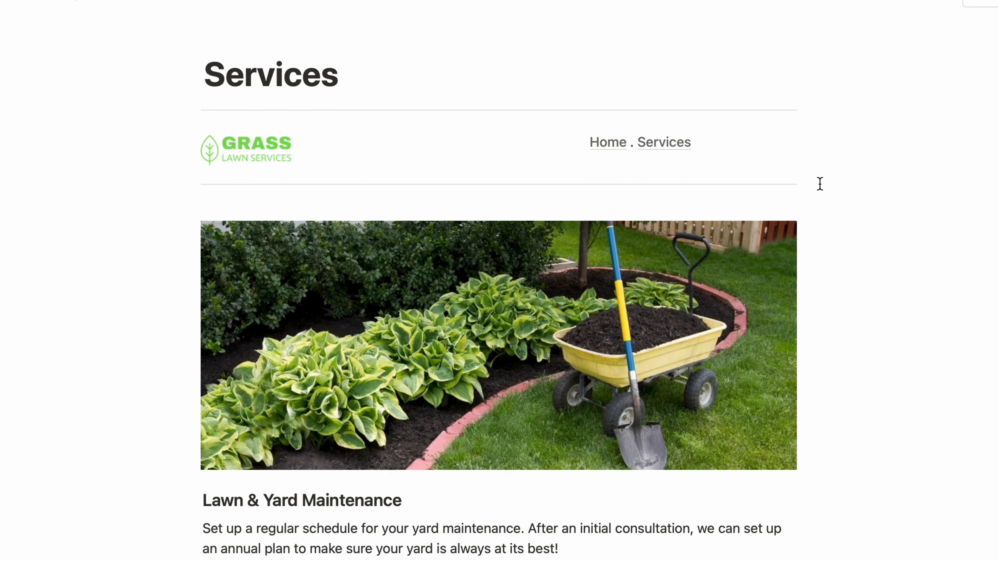
pyautogui.scroll(-4, 820, 183)
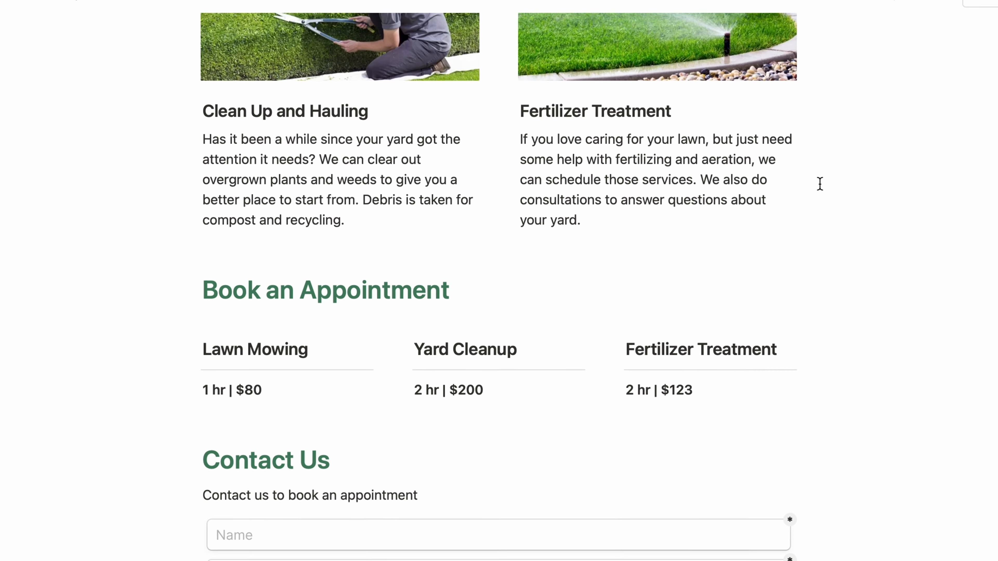
pyautogui.scroll(-9, 820, 183)
pyautogui.scroll(20, 820, 183)
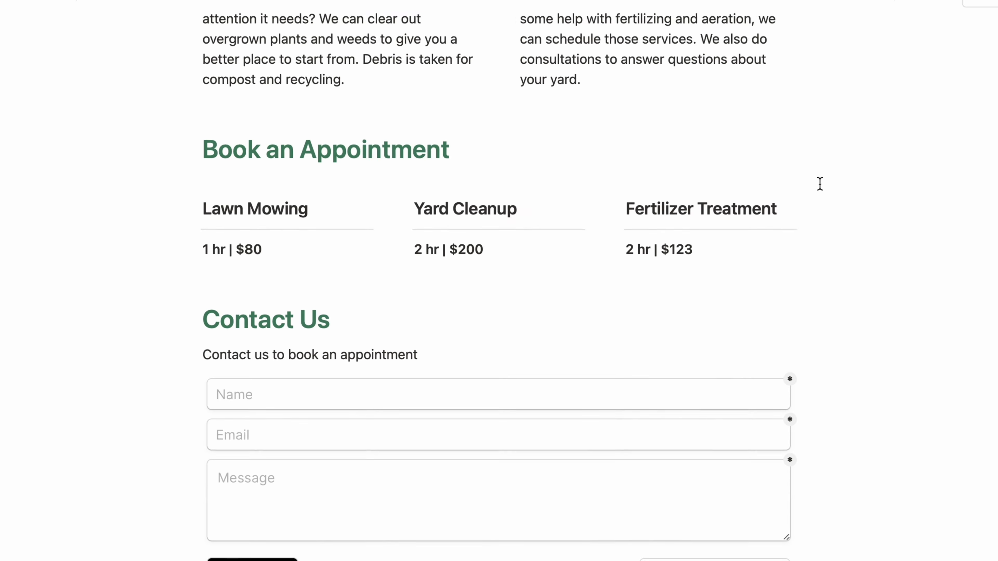
pyautogui.scroll(6, 820, 183)
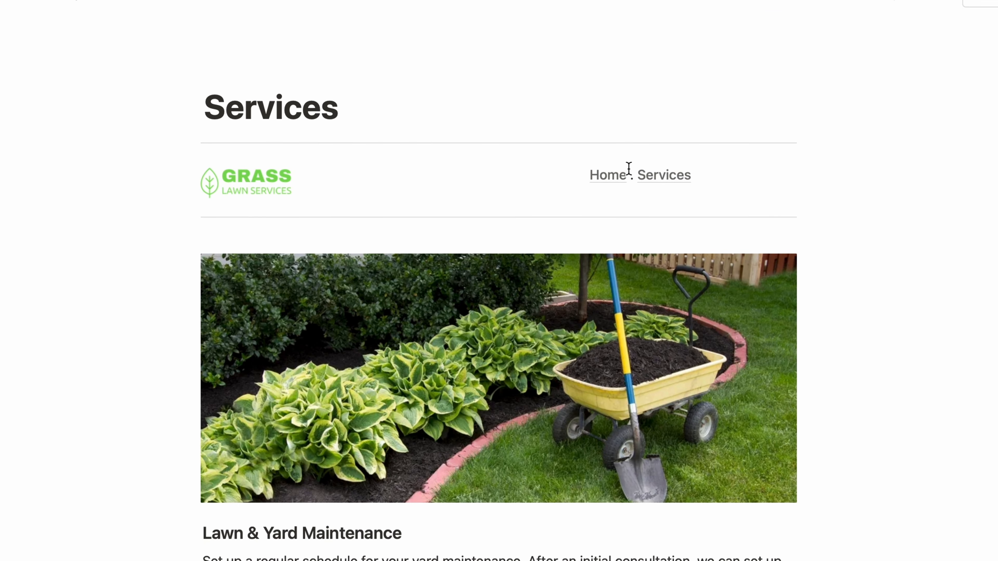
pyautogui.click(625, 175)
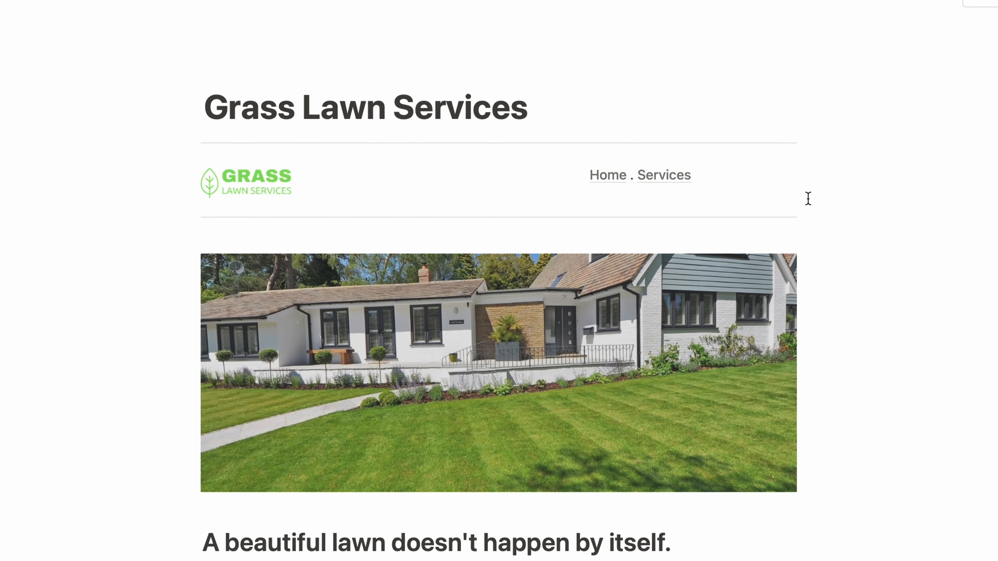